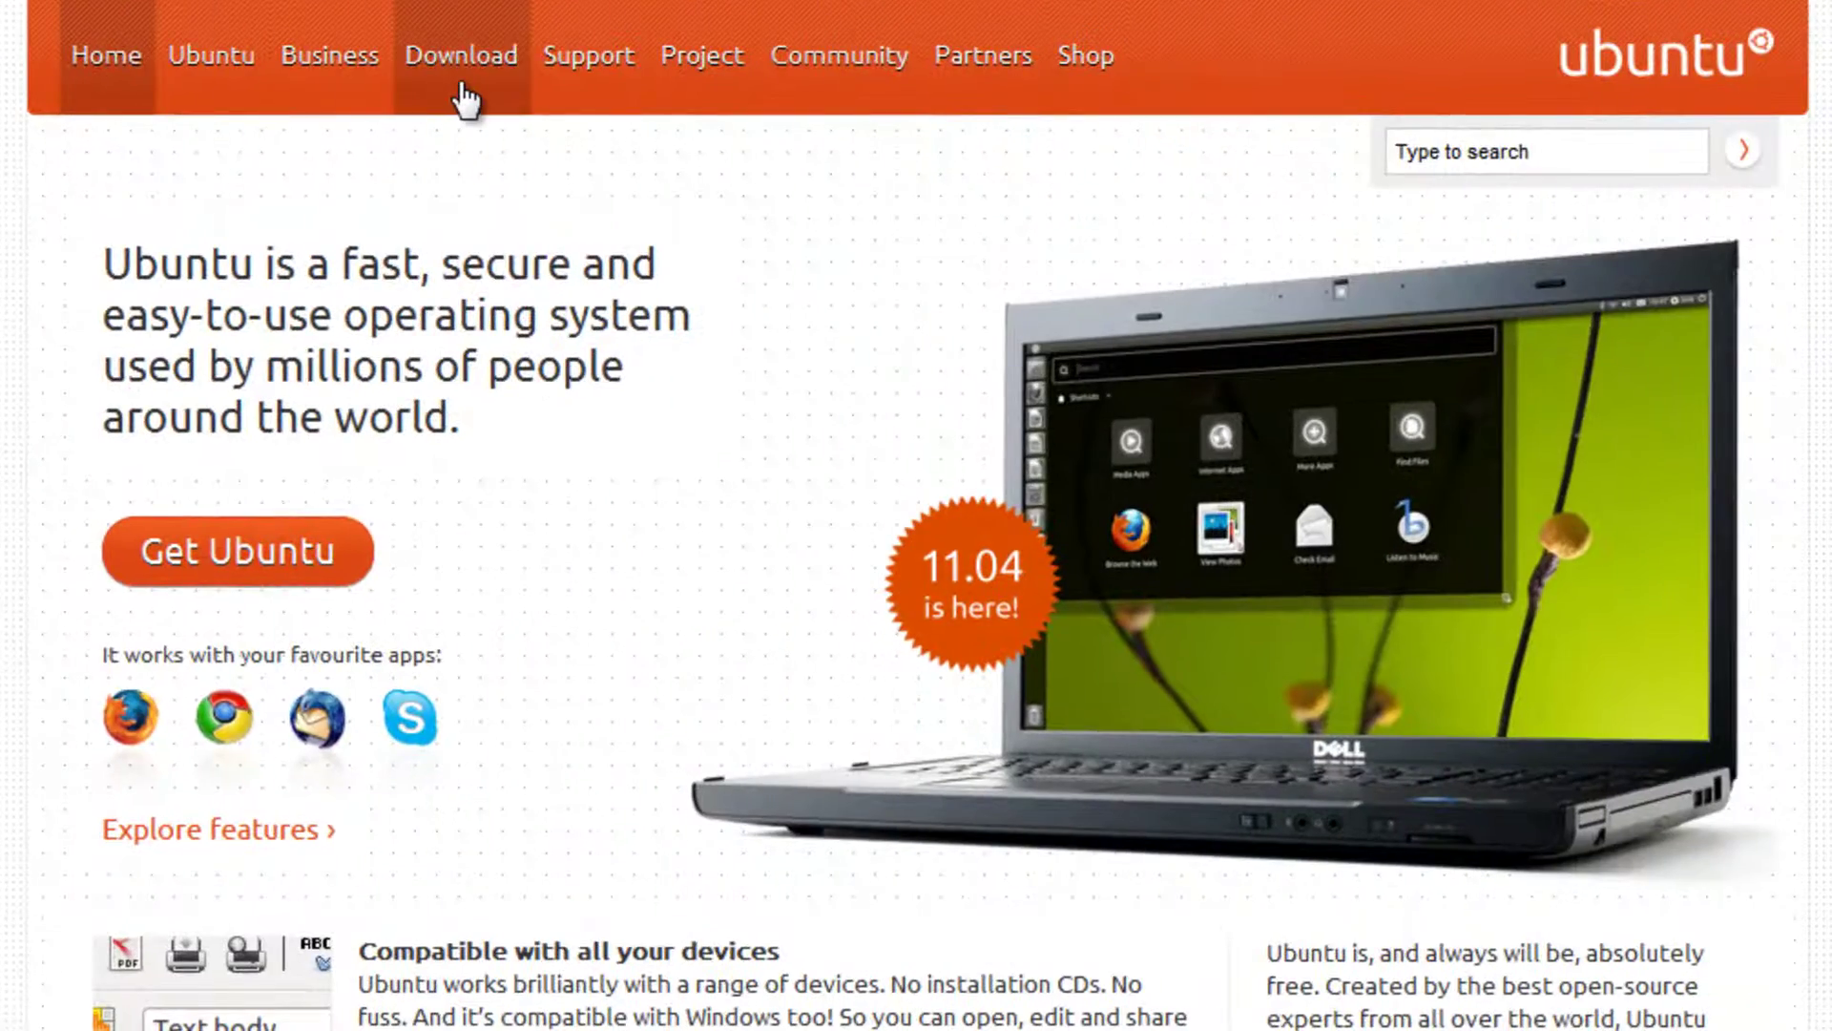
# - Download wubi.exe from the ubuntu.com 'Run it with Windows' installer page
pyautogui.click(462, 93)
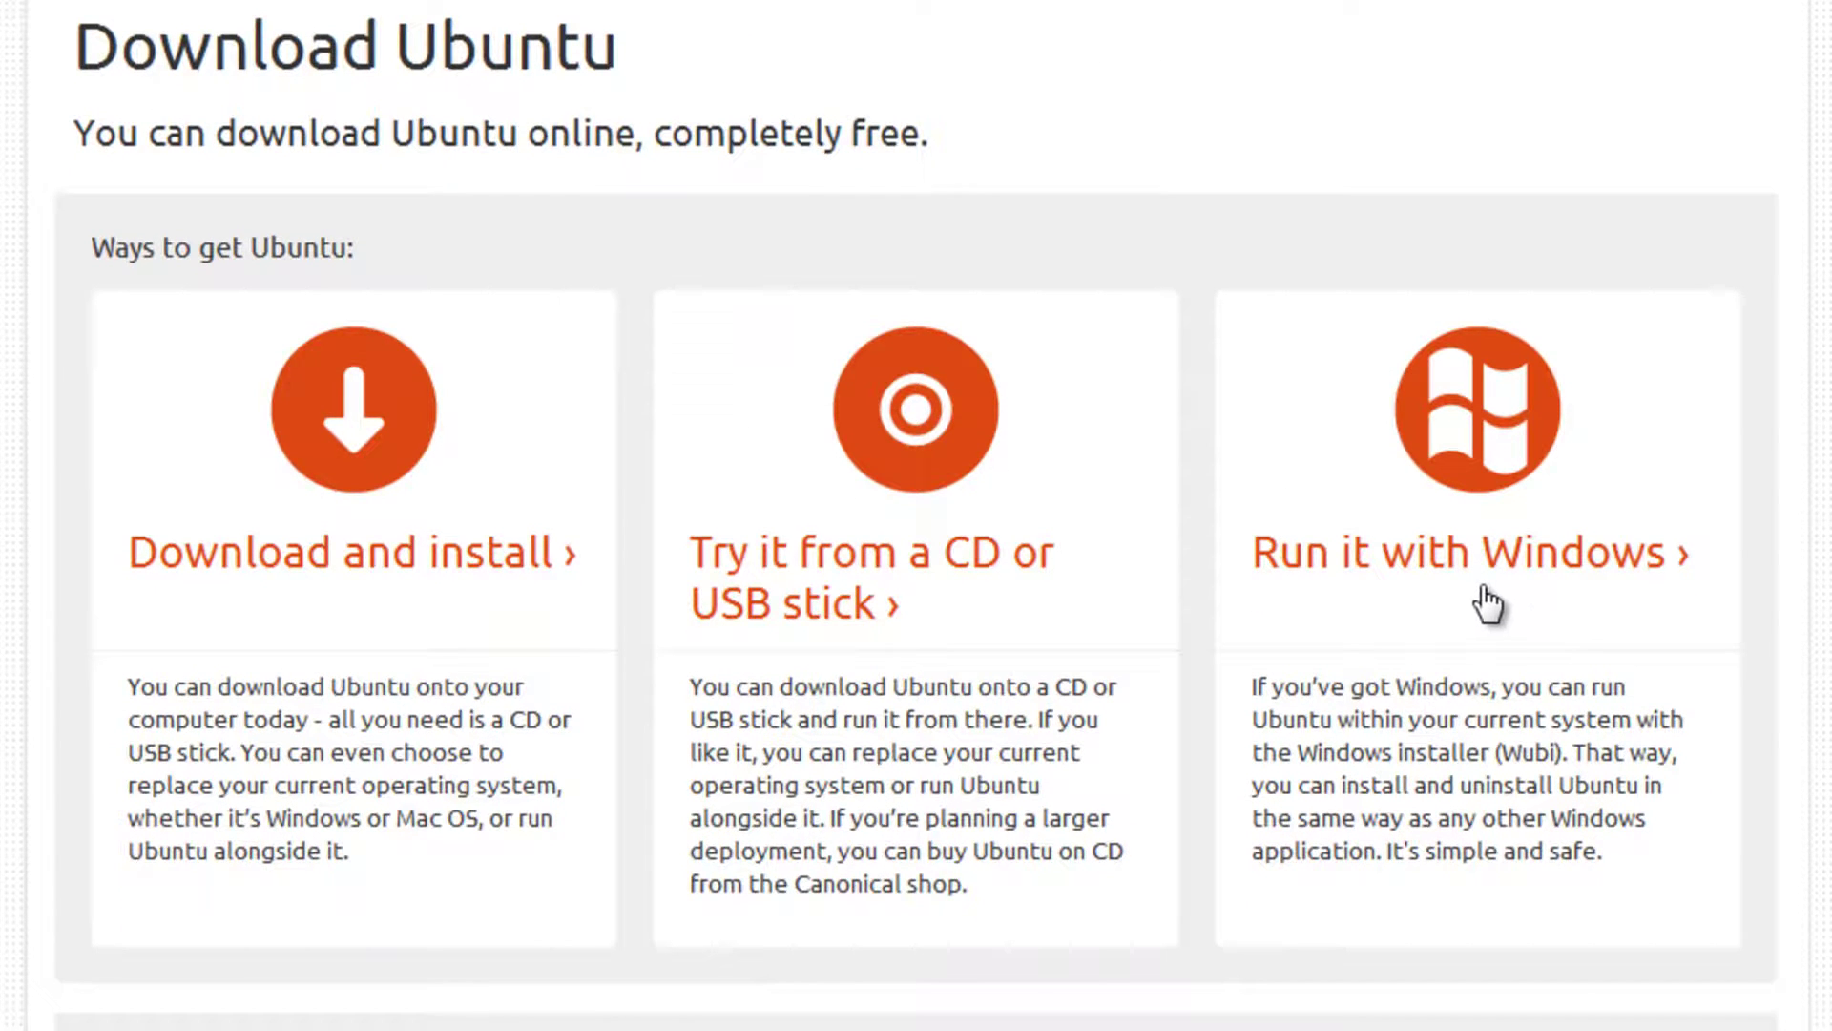
pyautogui.click(1487, 603)
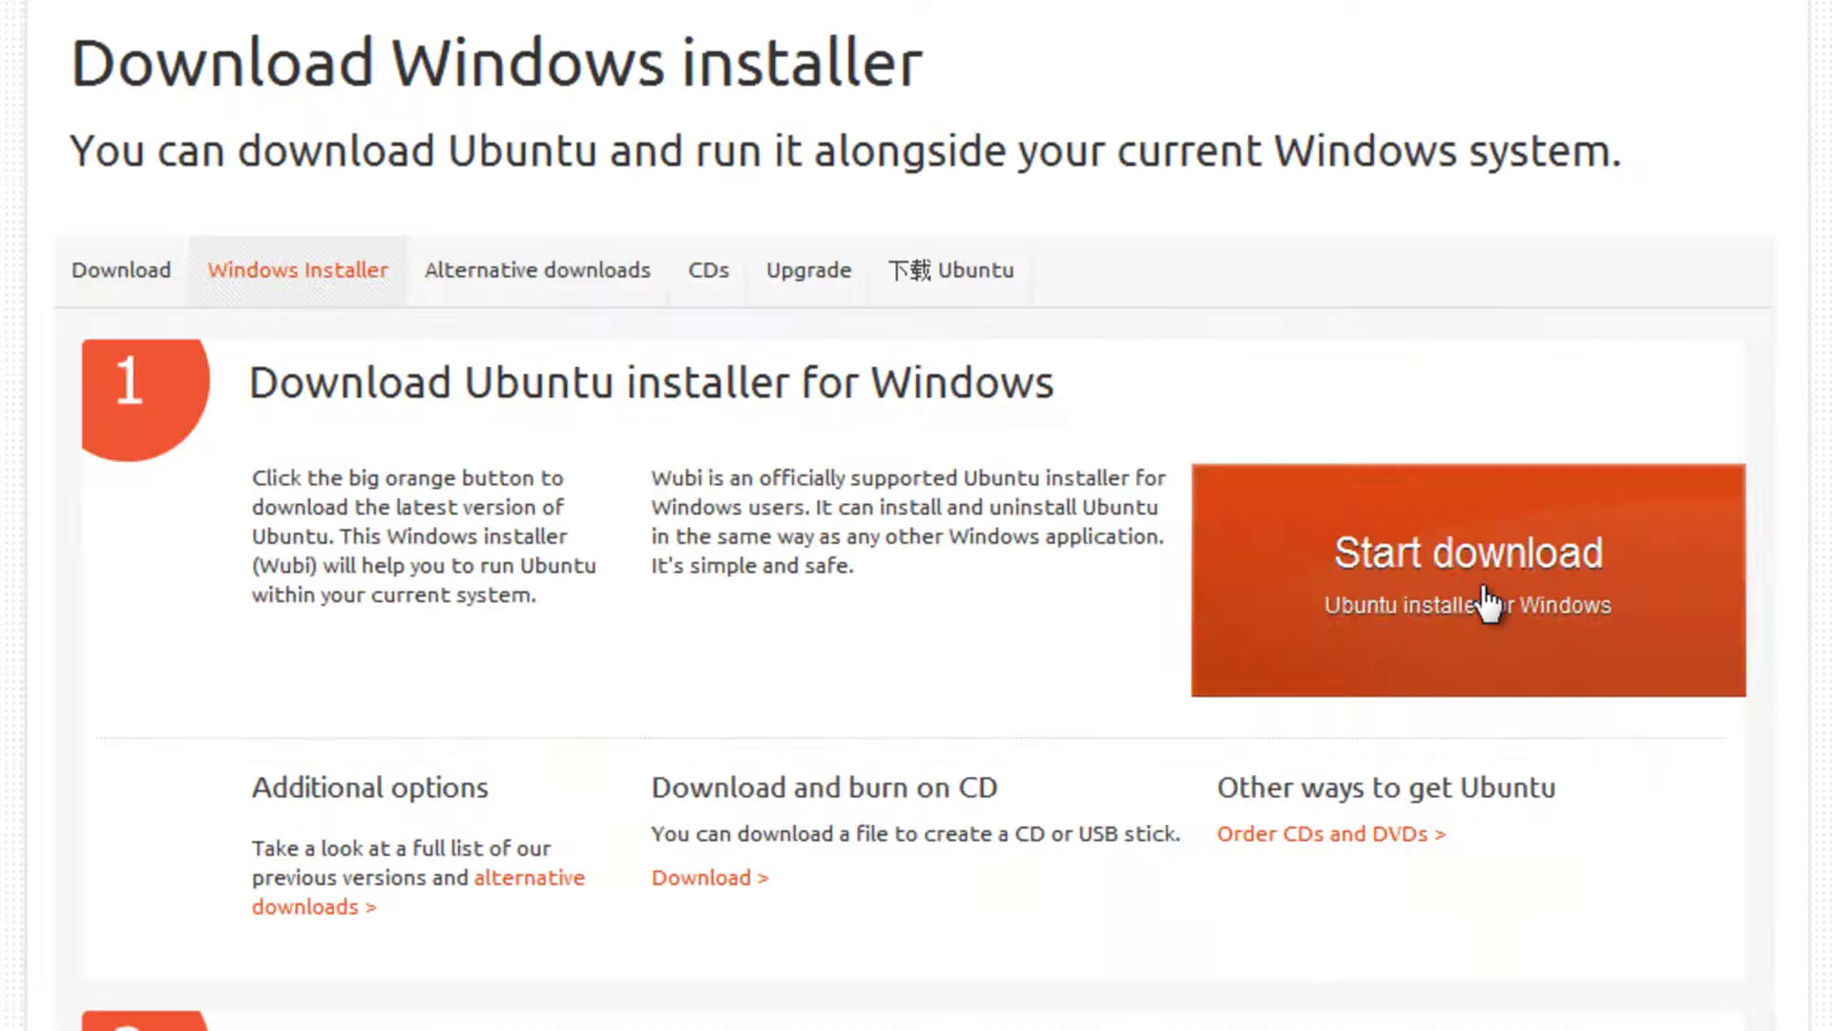
pyautogui.click(1464, 649)
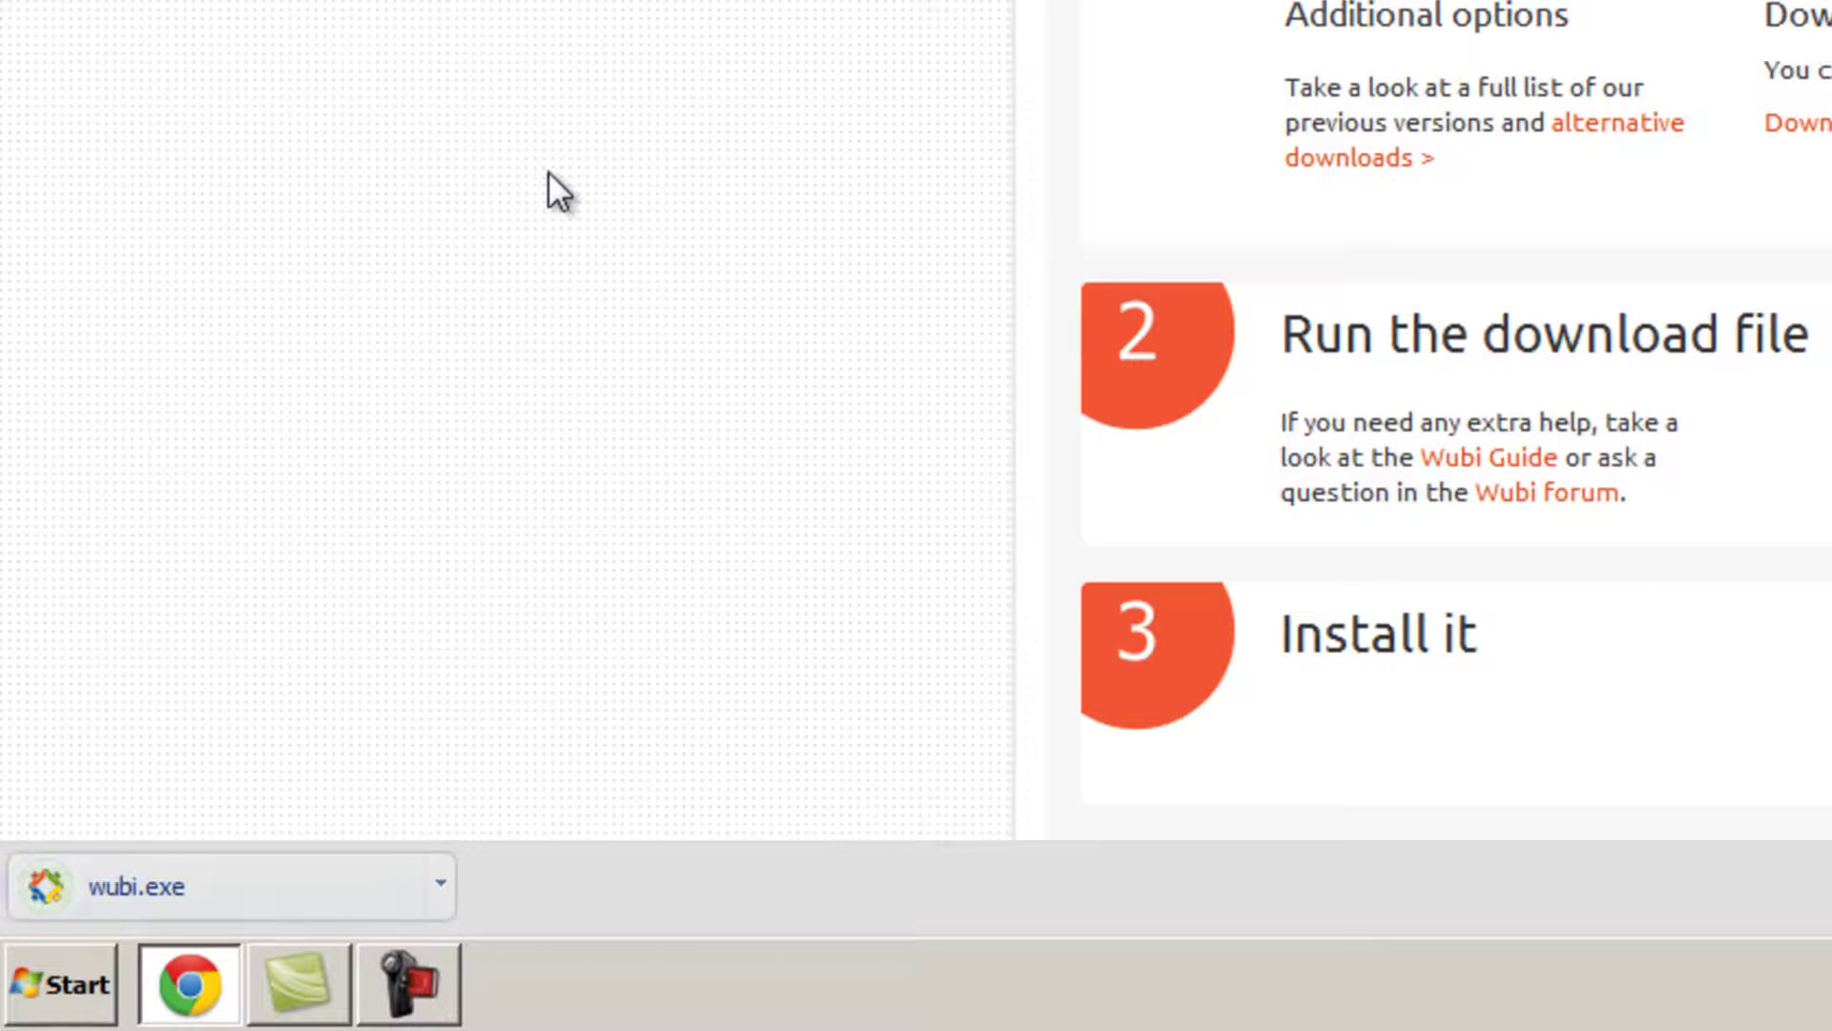
# - Run the downloaded wubi.exe past the security warning and move its window up and right
pyautogui.click(259, 890)
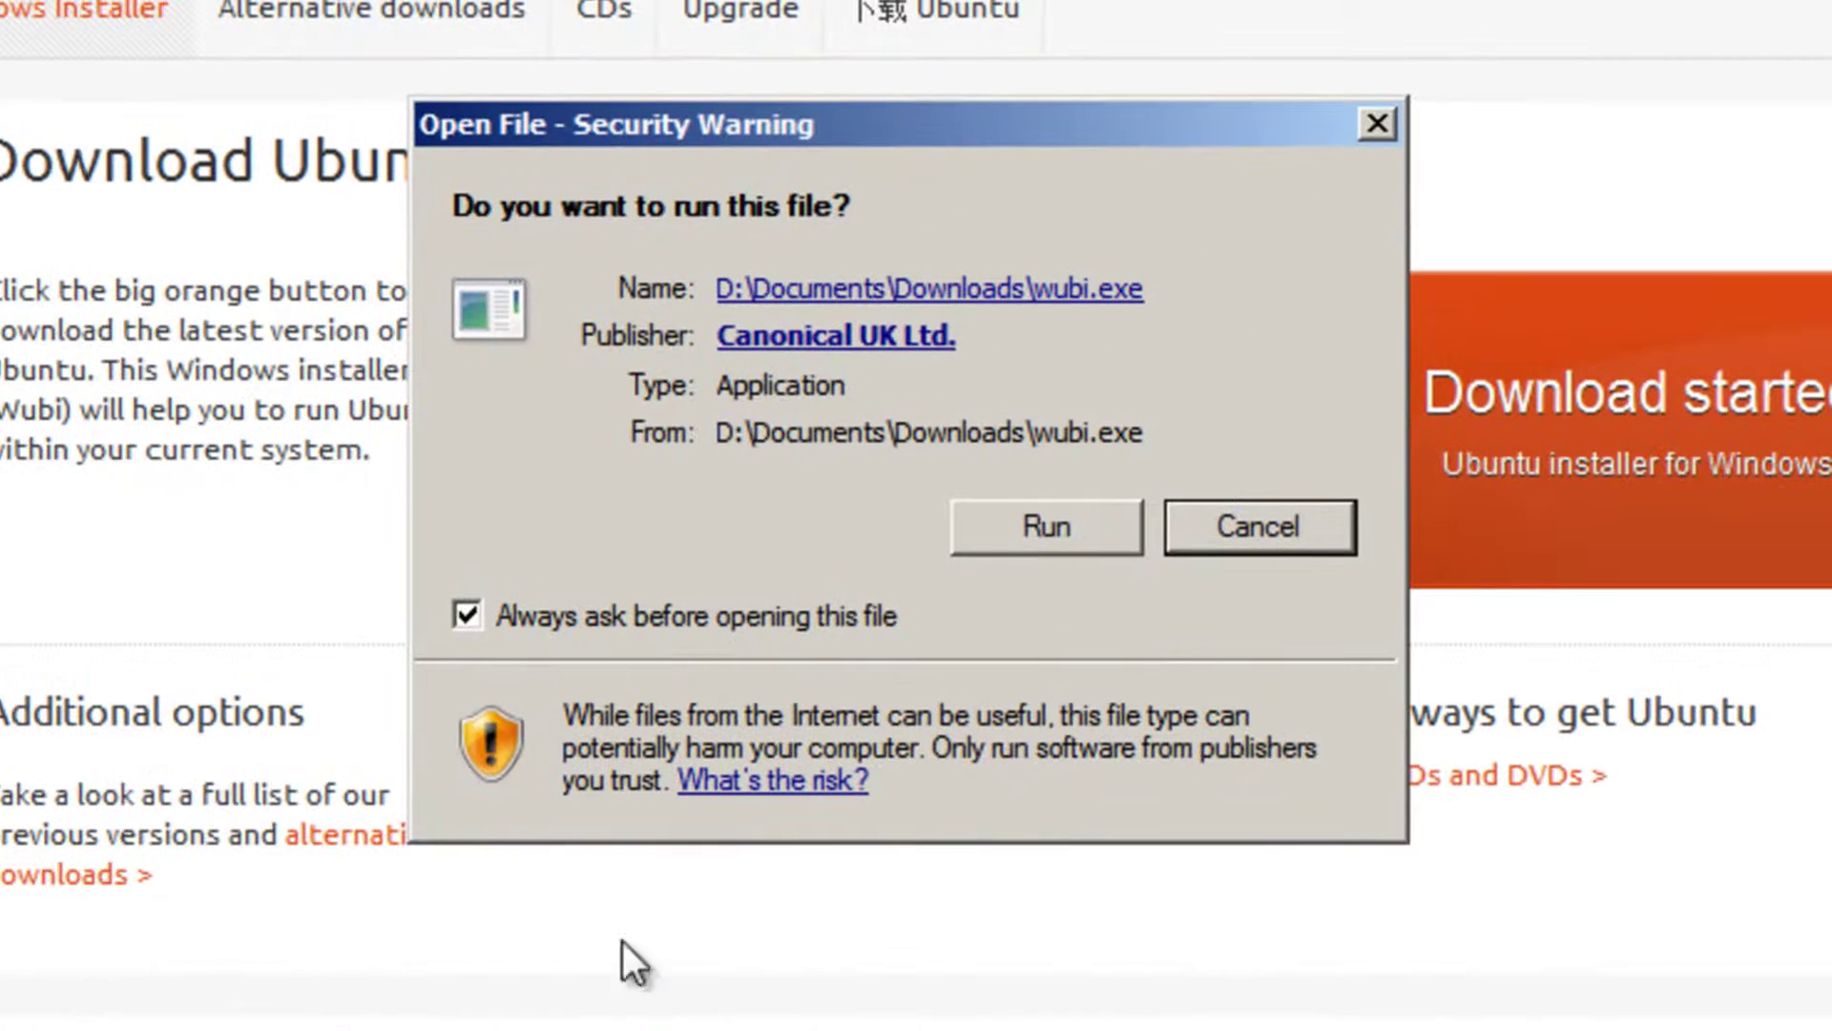
pyautogui.click(1030, 527)
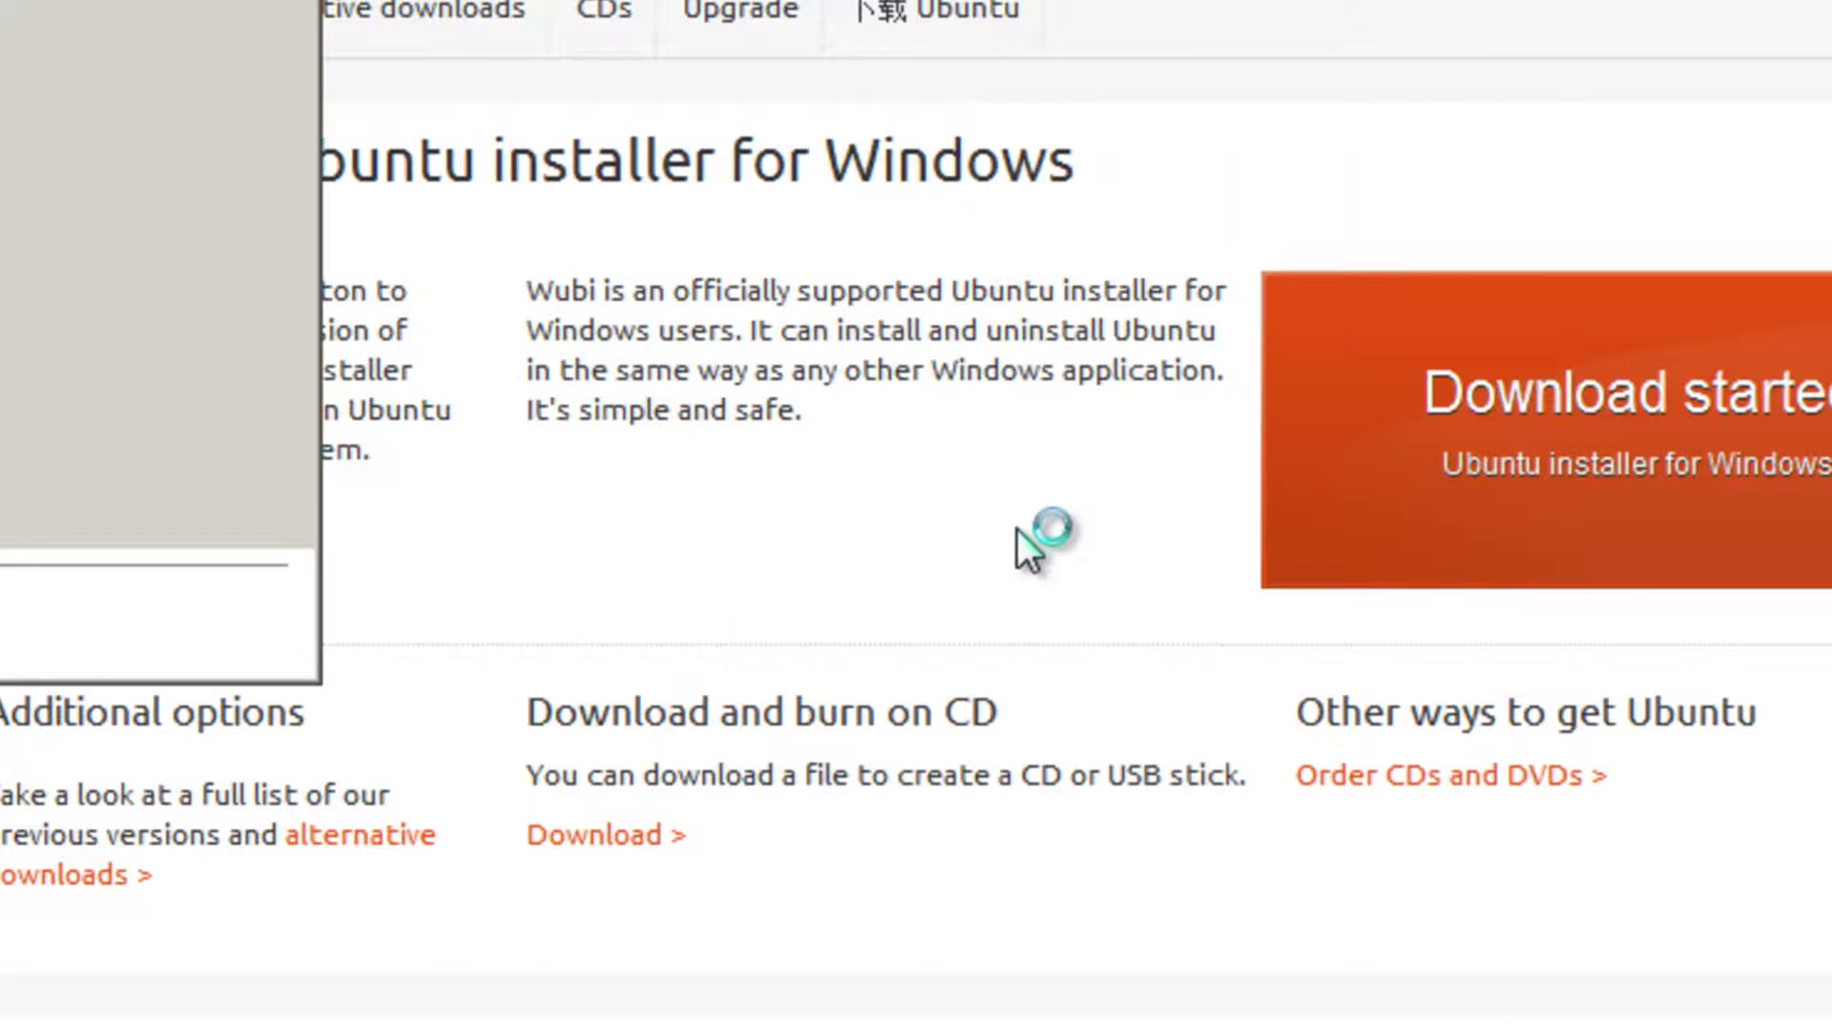
pyautogui.moveTo(951, 115); pyautogui.dragTo(1178, 69)
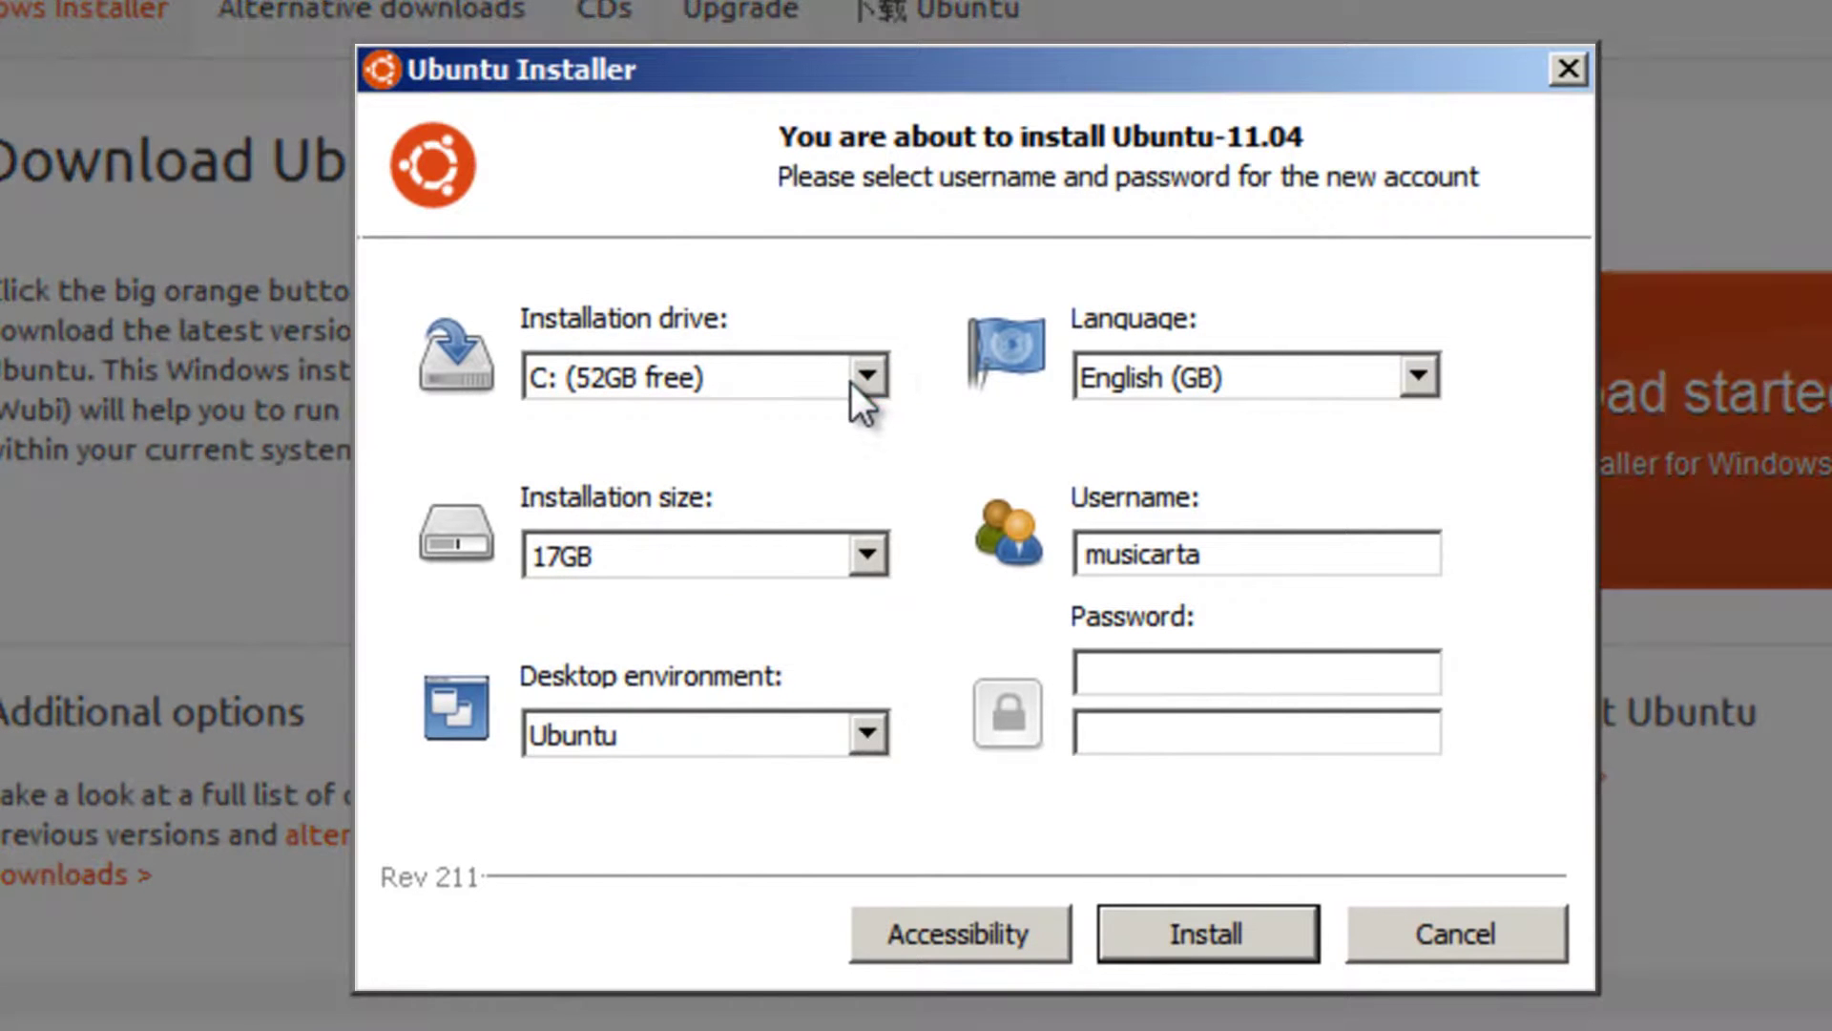
# - Keep C: (52GB free) as the installation drive and English (GB) as the language
pyautogui.click(852, 382)
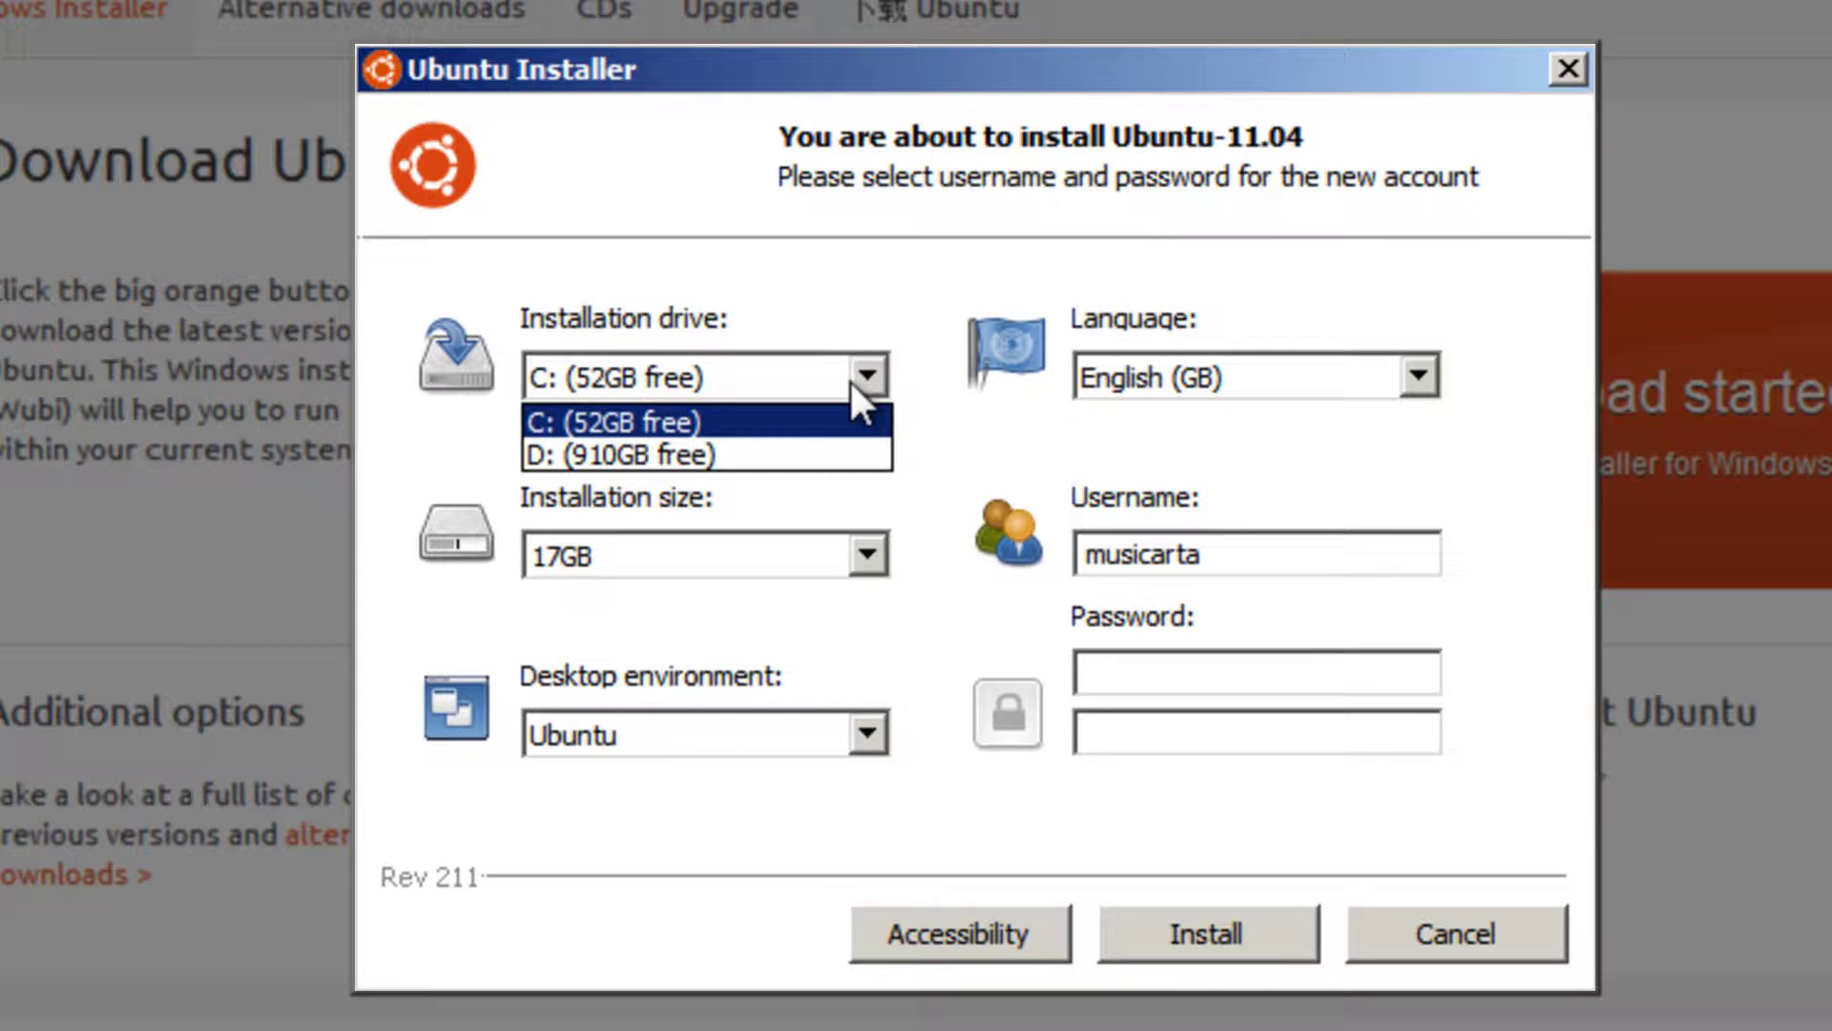
pyautogui.click(850, 380)
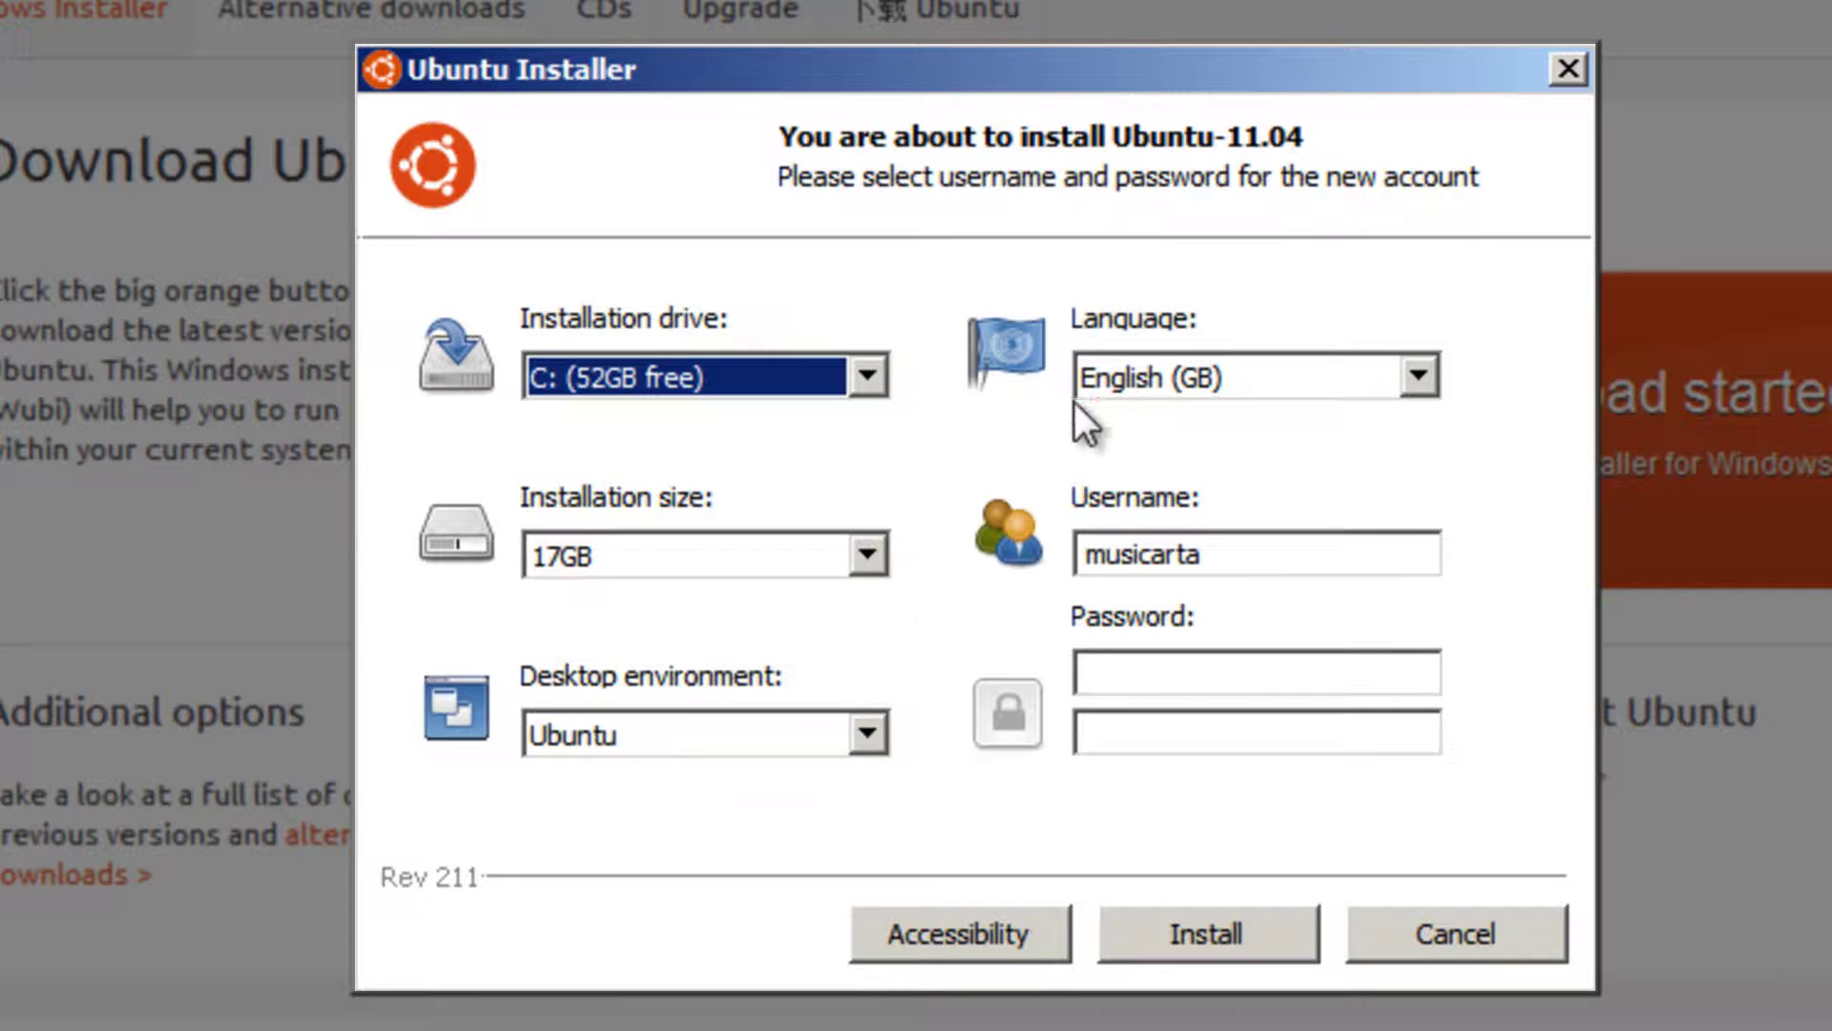
pyautogui.click(1415, 389)
pyautogui.click(1378, 386)
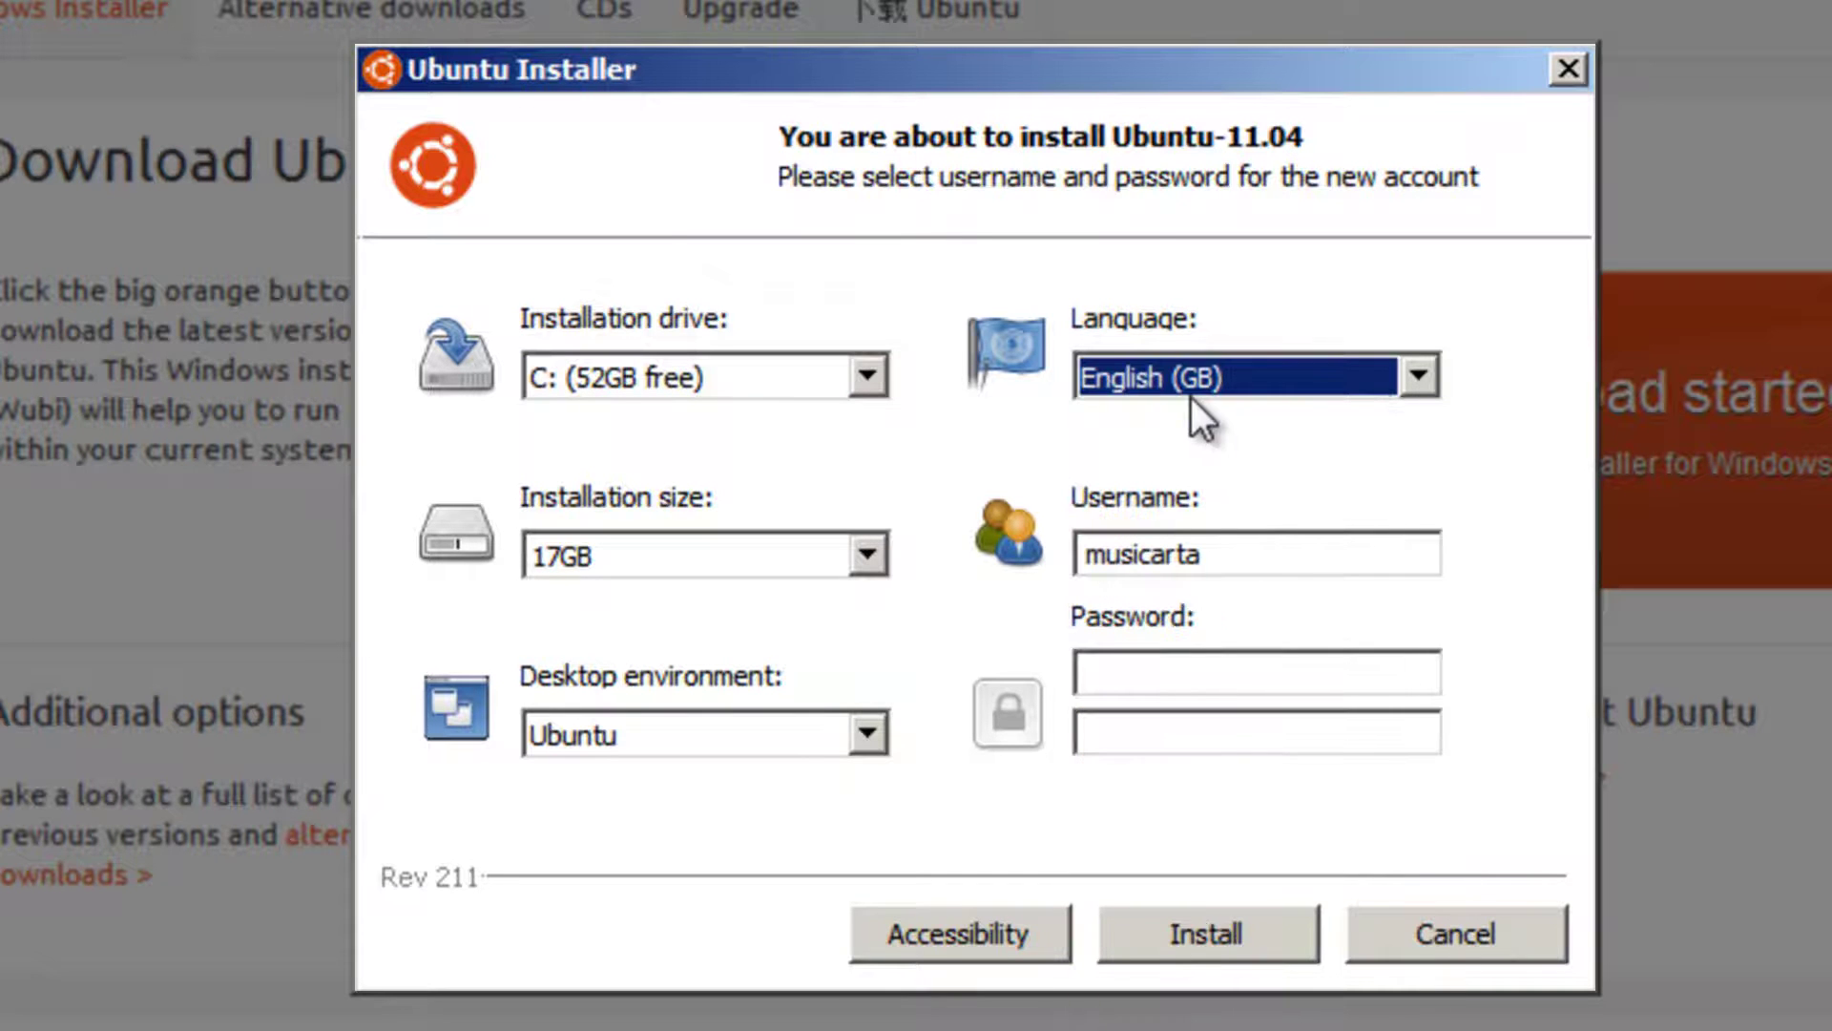
# - Edit the username's first letter and enter the account password in both password fields
pyautogui.click(1289, 553)
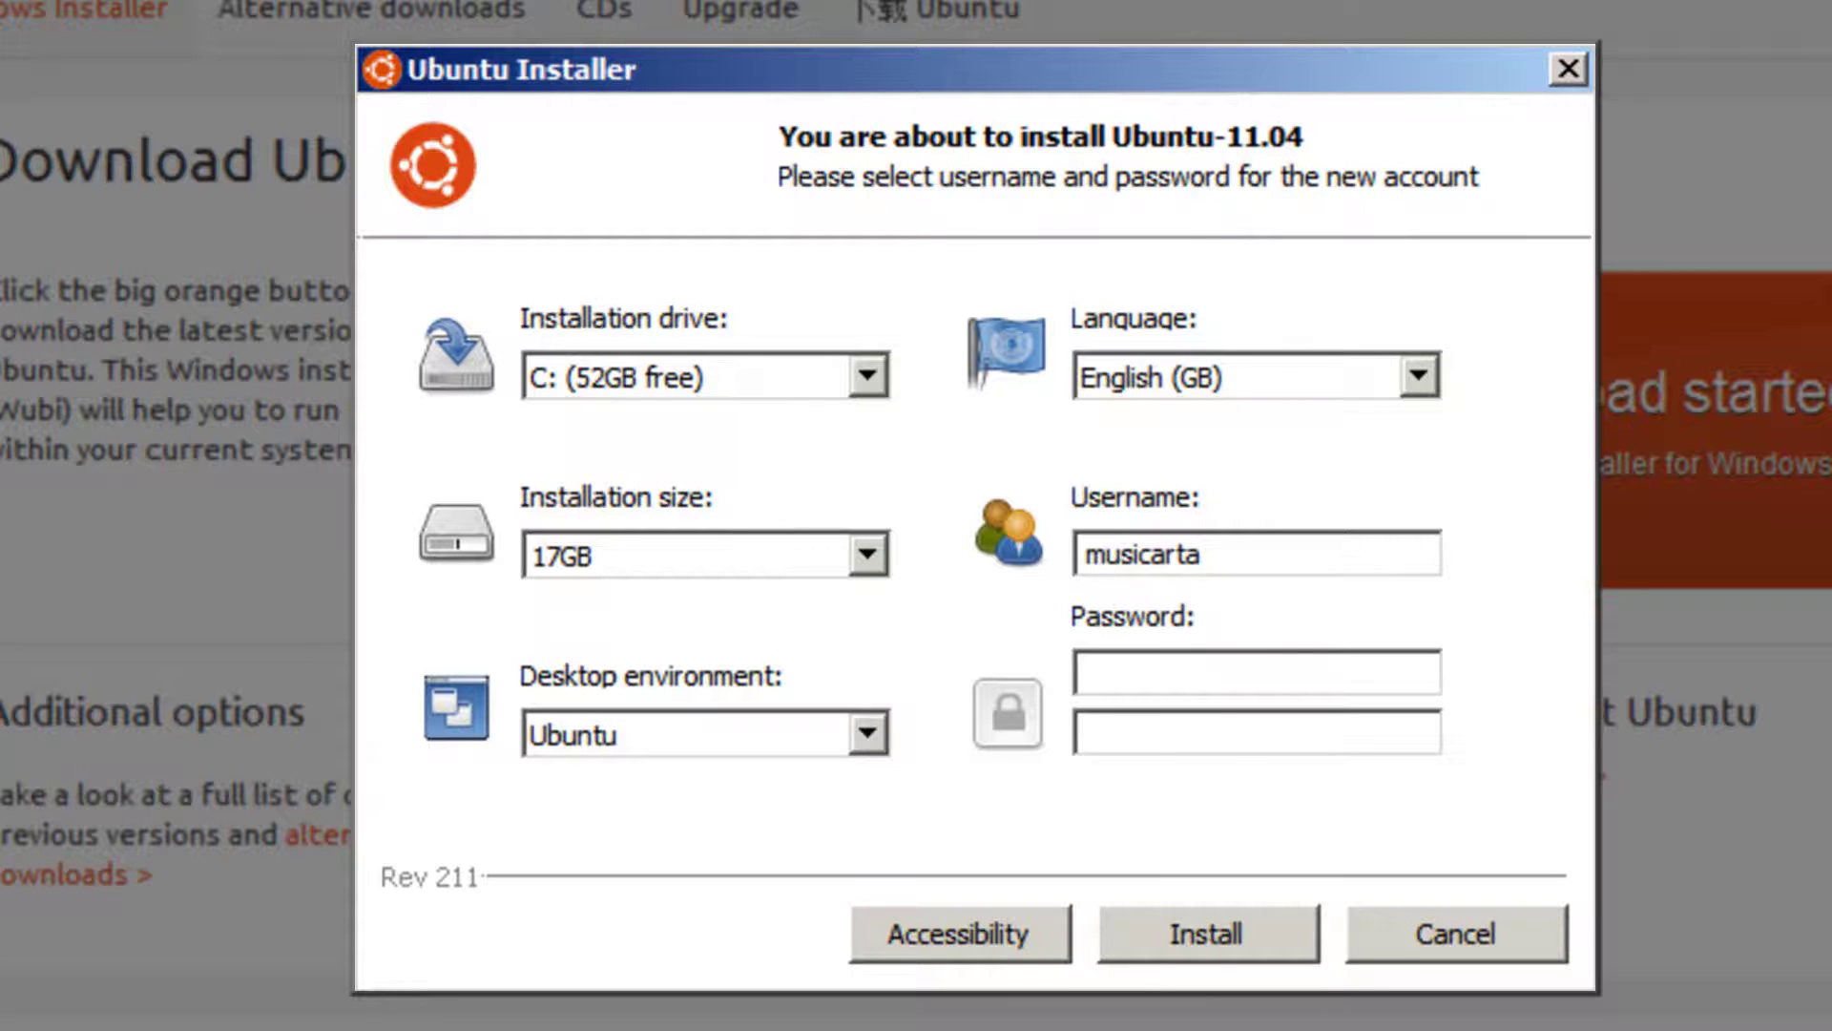
pyautogui.click(1107, 553)
pyautogui.press('BackSpace')
pyautogui.write('M')
pyautogui.click(1314, 671)
pyautogui.write('••••••')
pyautogui.press('Tab')
pyautogui.write('••••••')
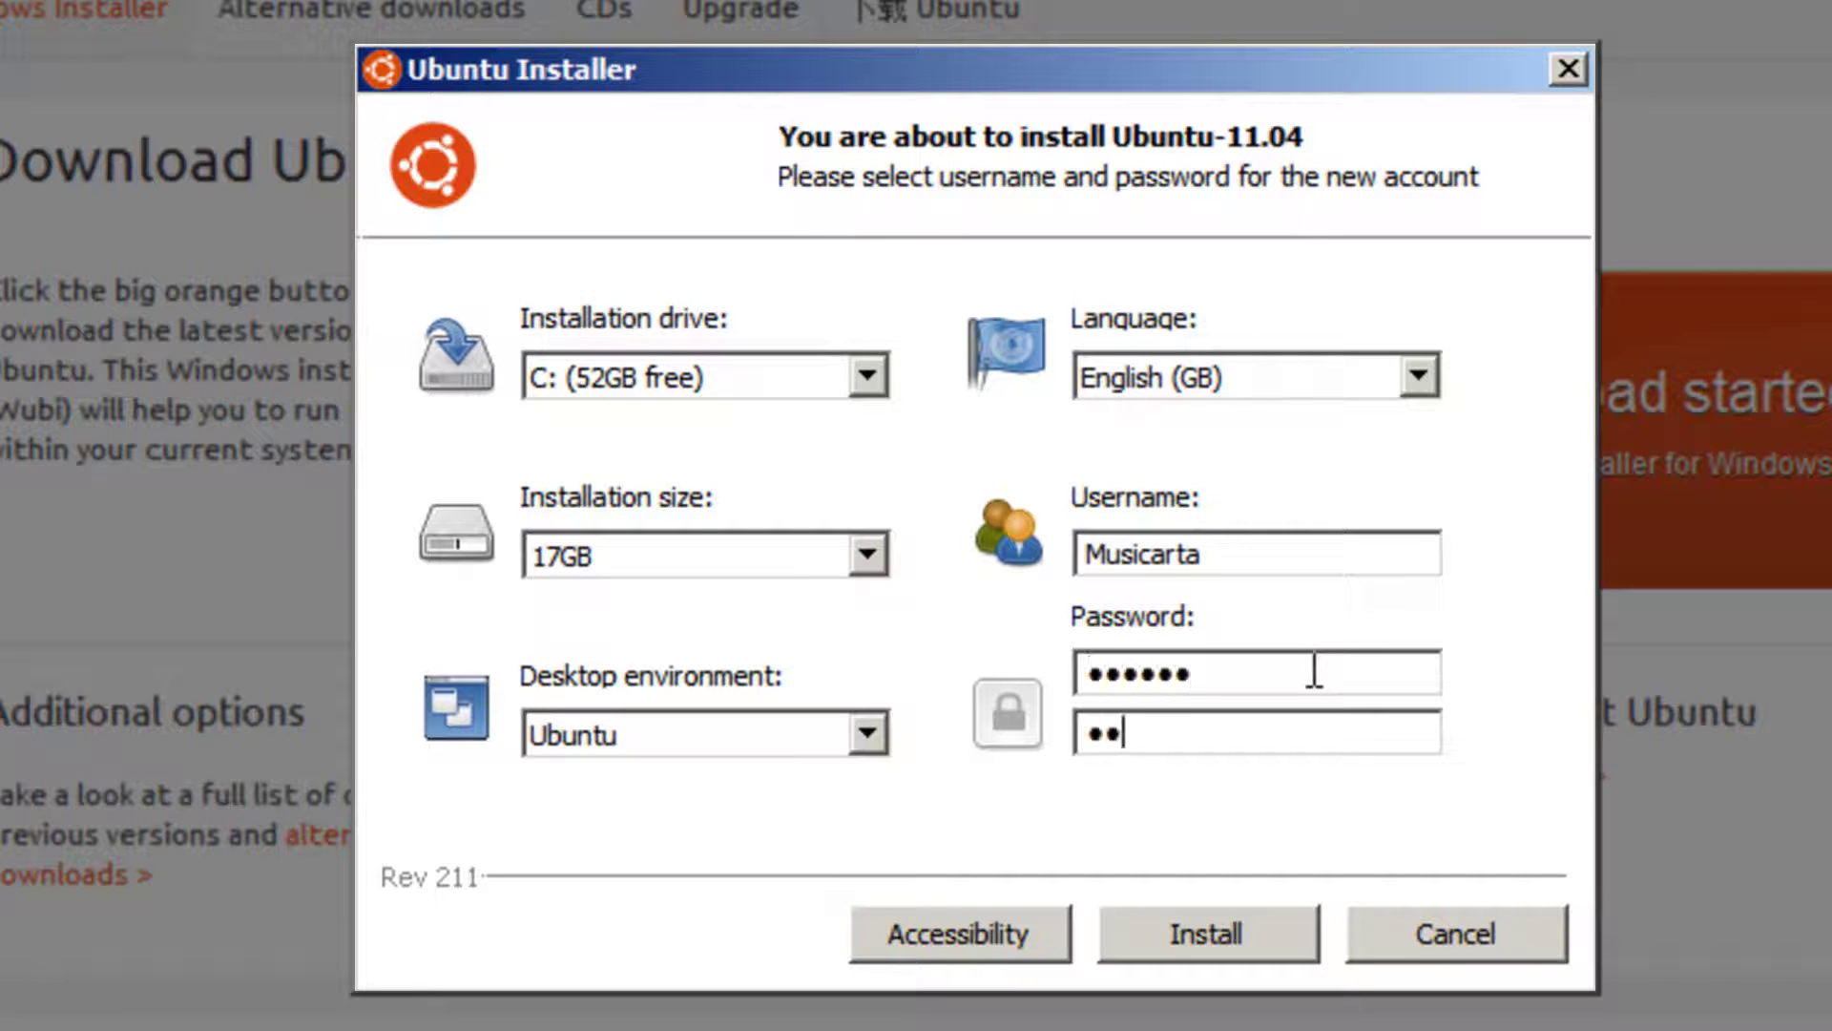
# - Make the username's first letter lowercase after the warning and start installing Ubuntu-11.04
pyautogui.click(1225, 930)
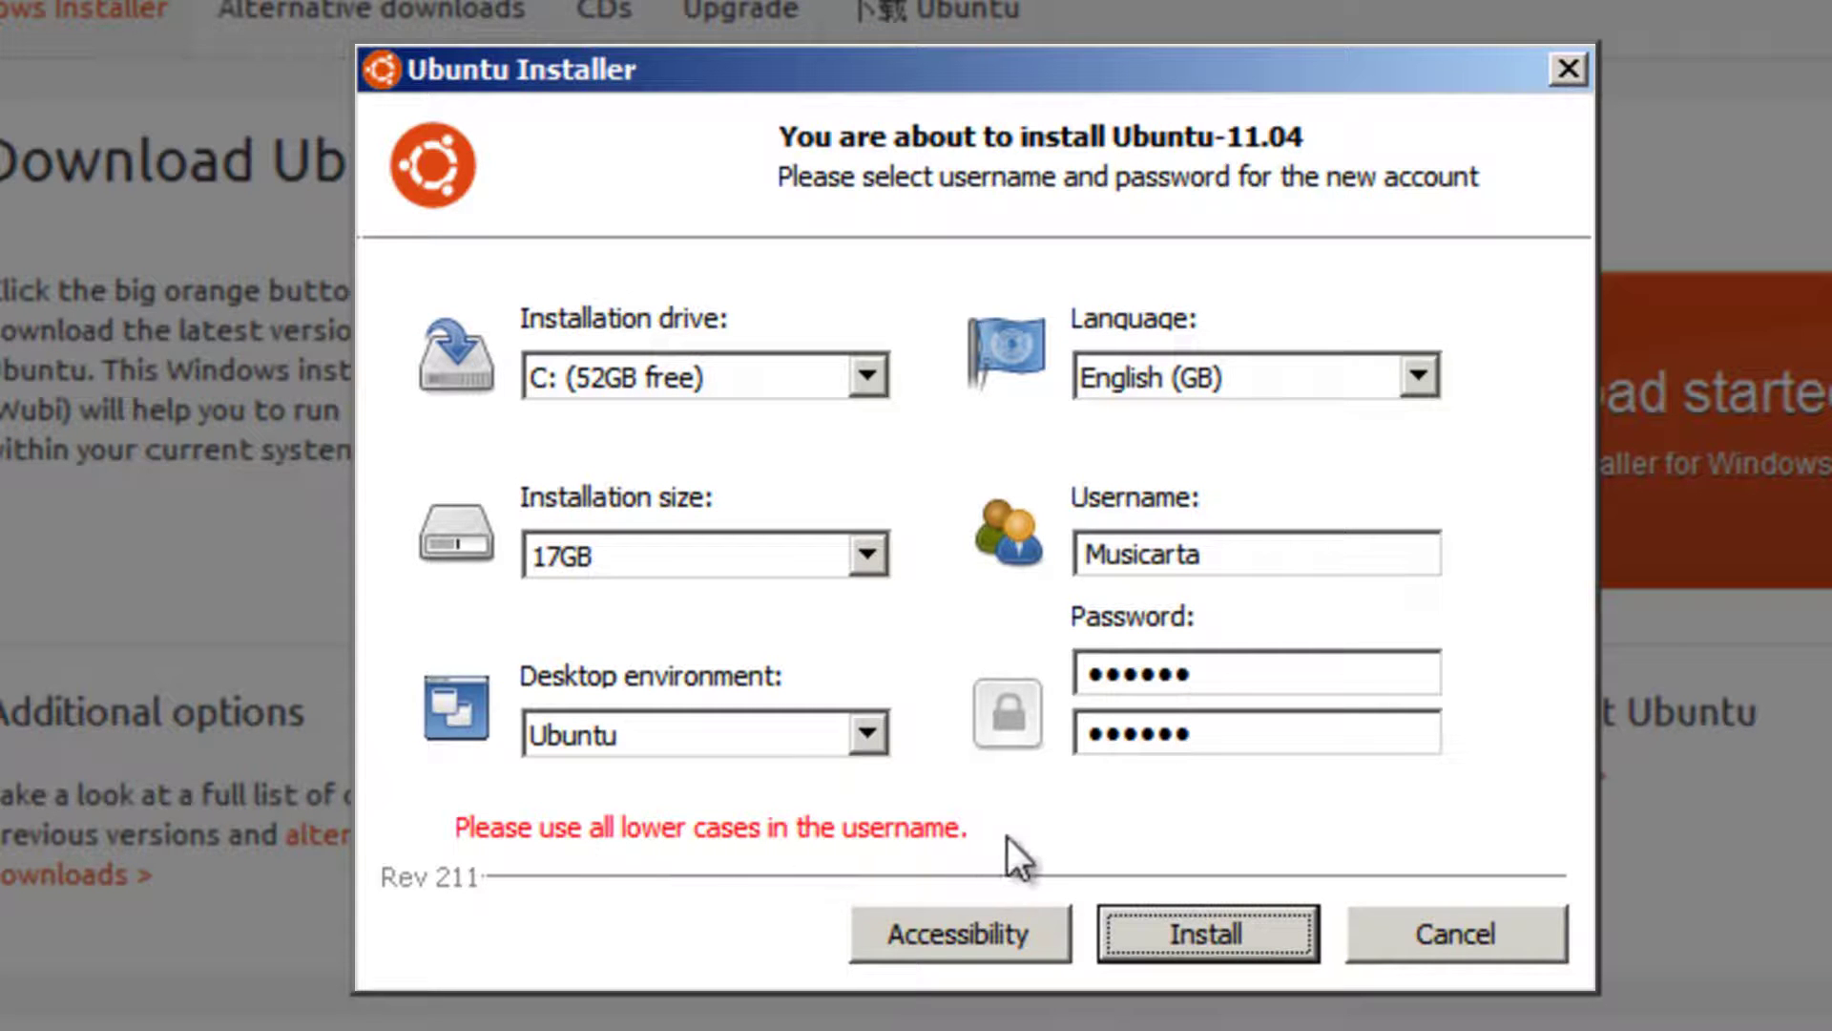
pyautogui.click(1105, 554)
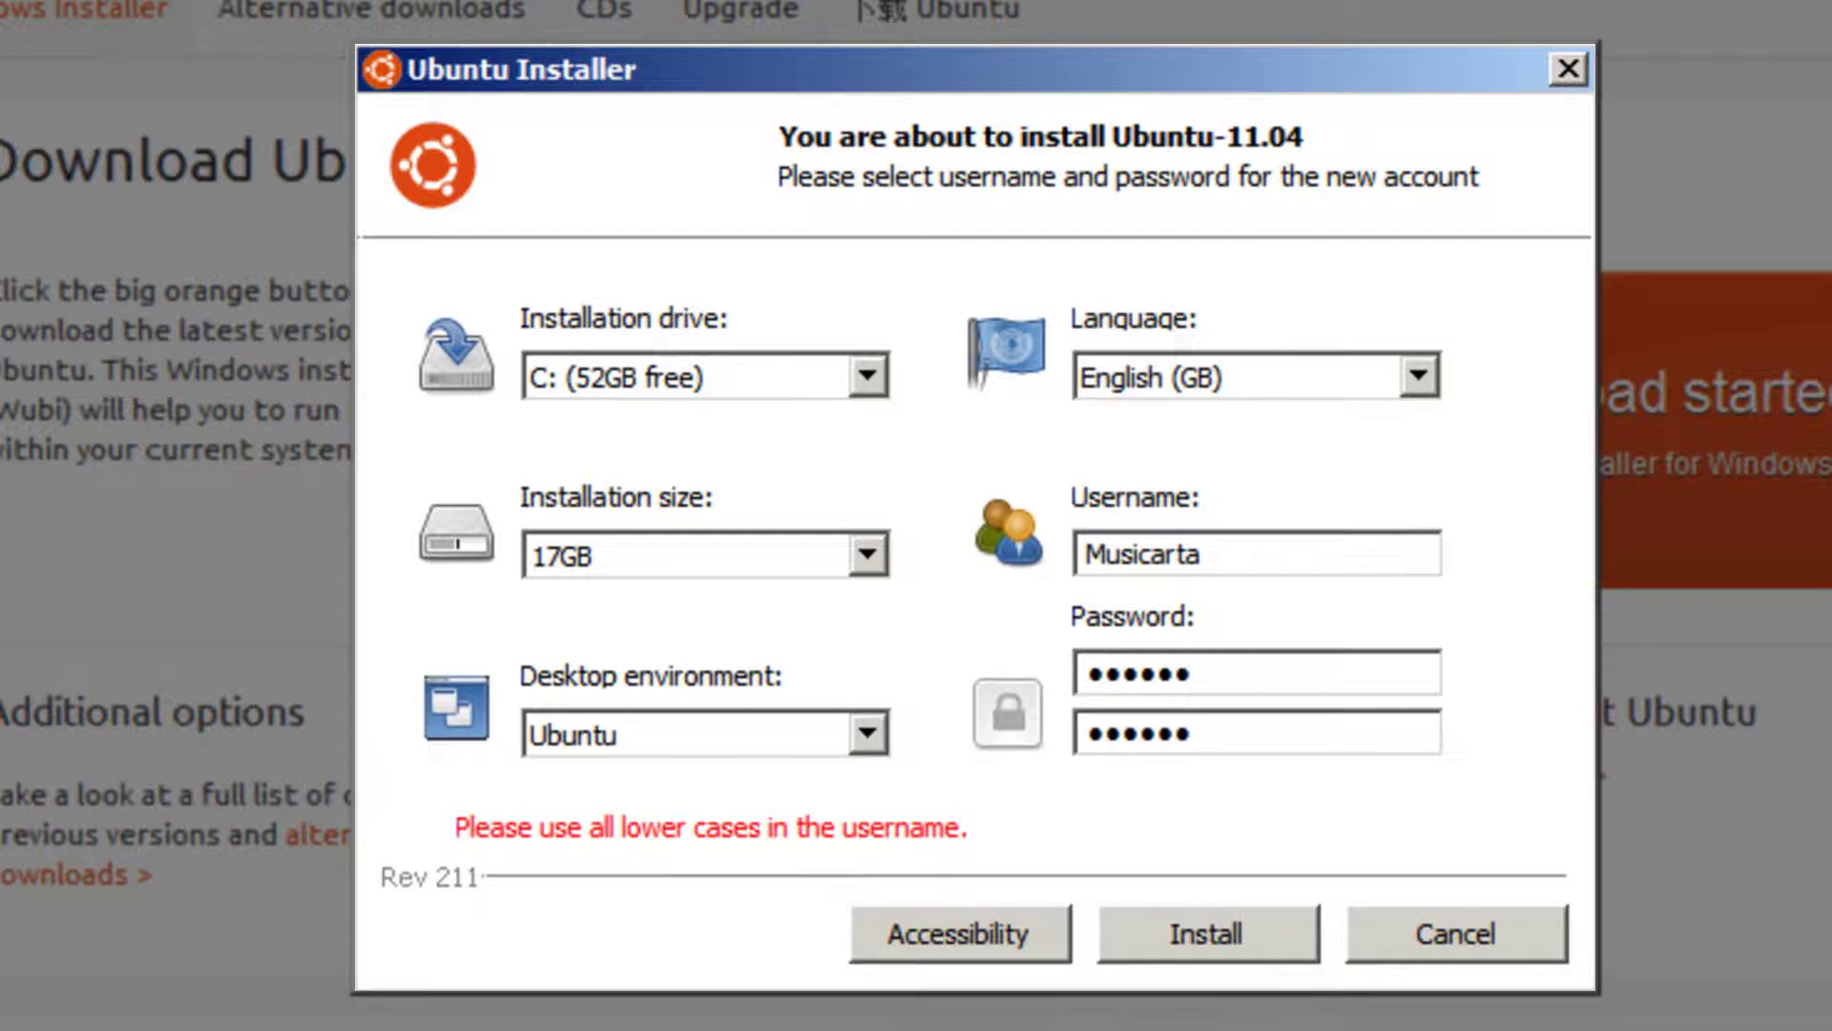
pyautogui.press('BackSpace')
pyautogui.write('m')
pyautogui.click(1263, 931)
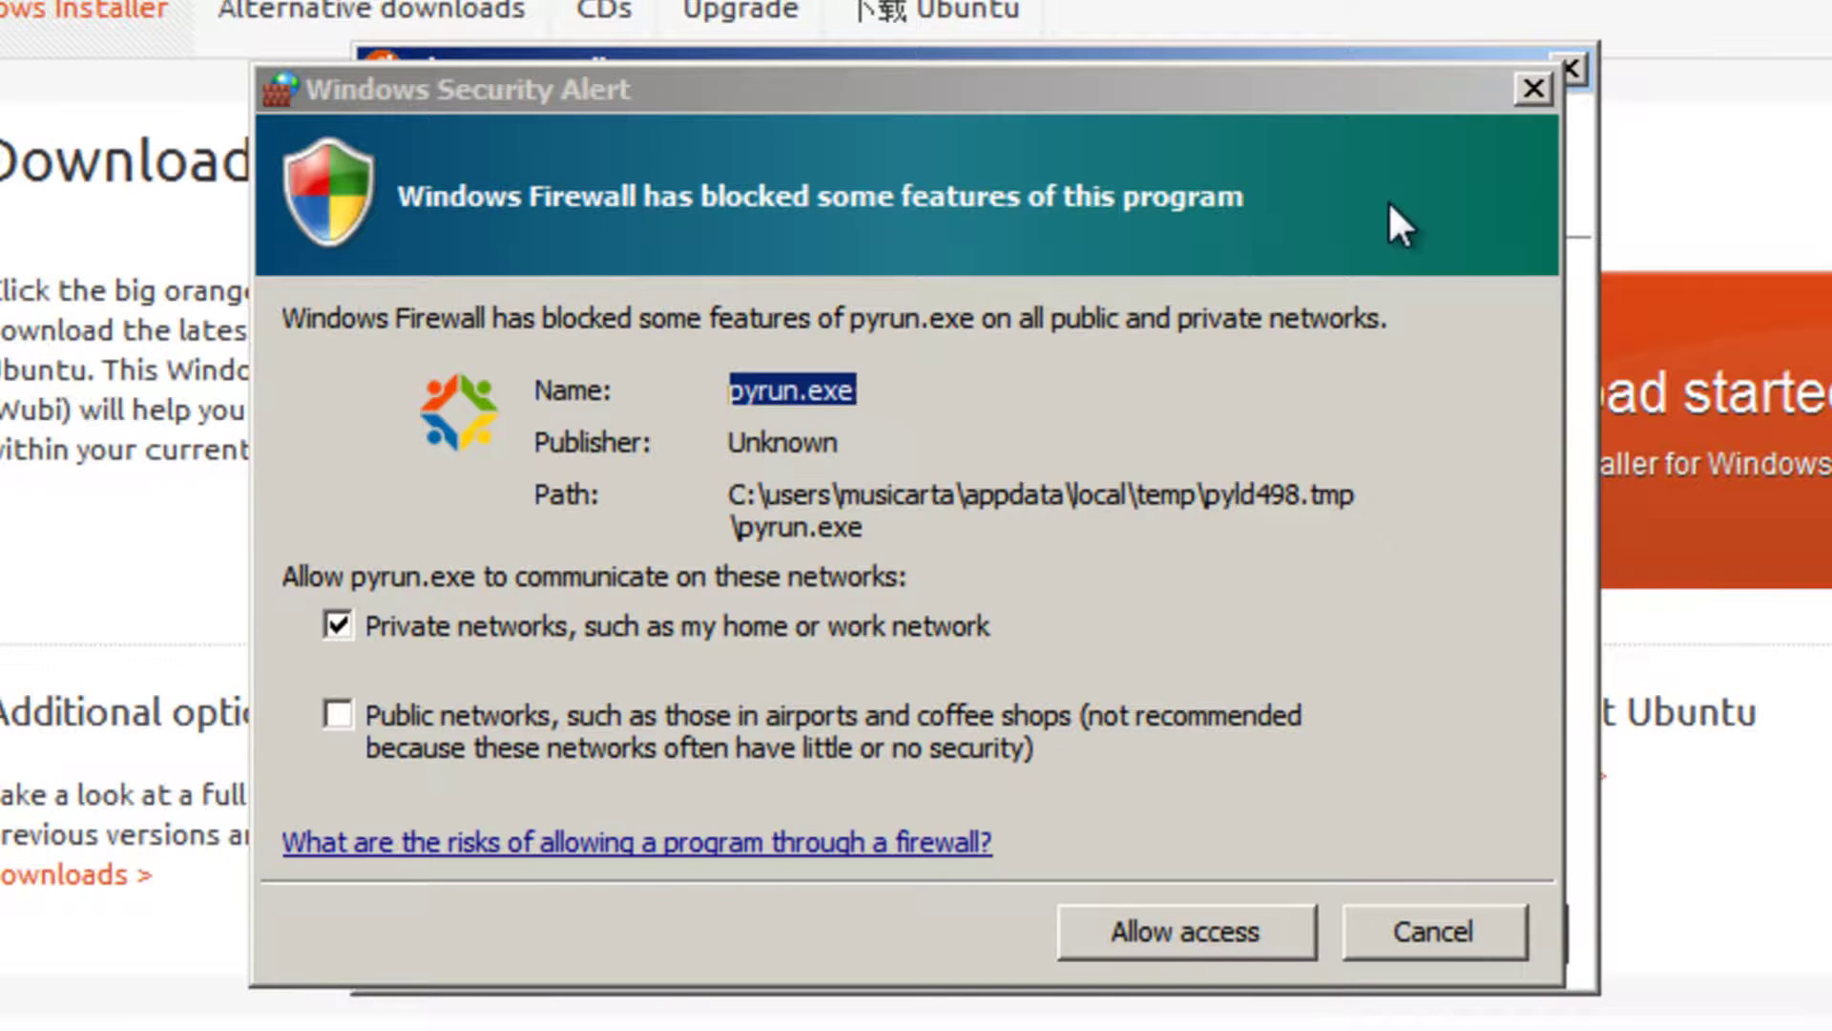
# - Allow the installer through Windows Firewall, then choose 'Reboot now' once setup finishes
pyautogui.click(1176, 931)
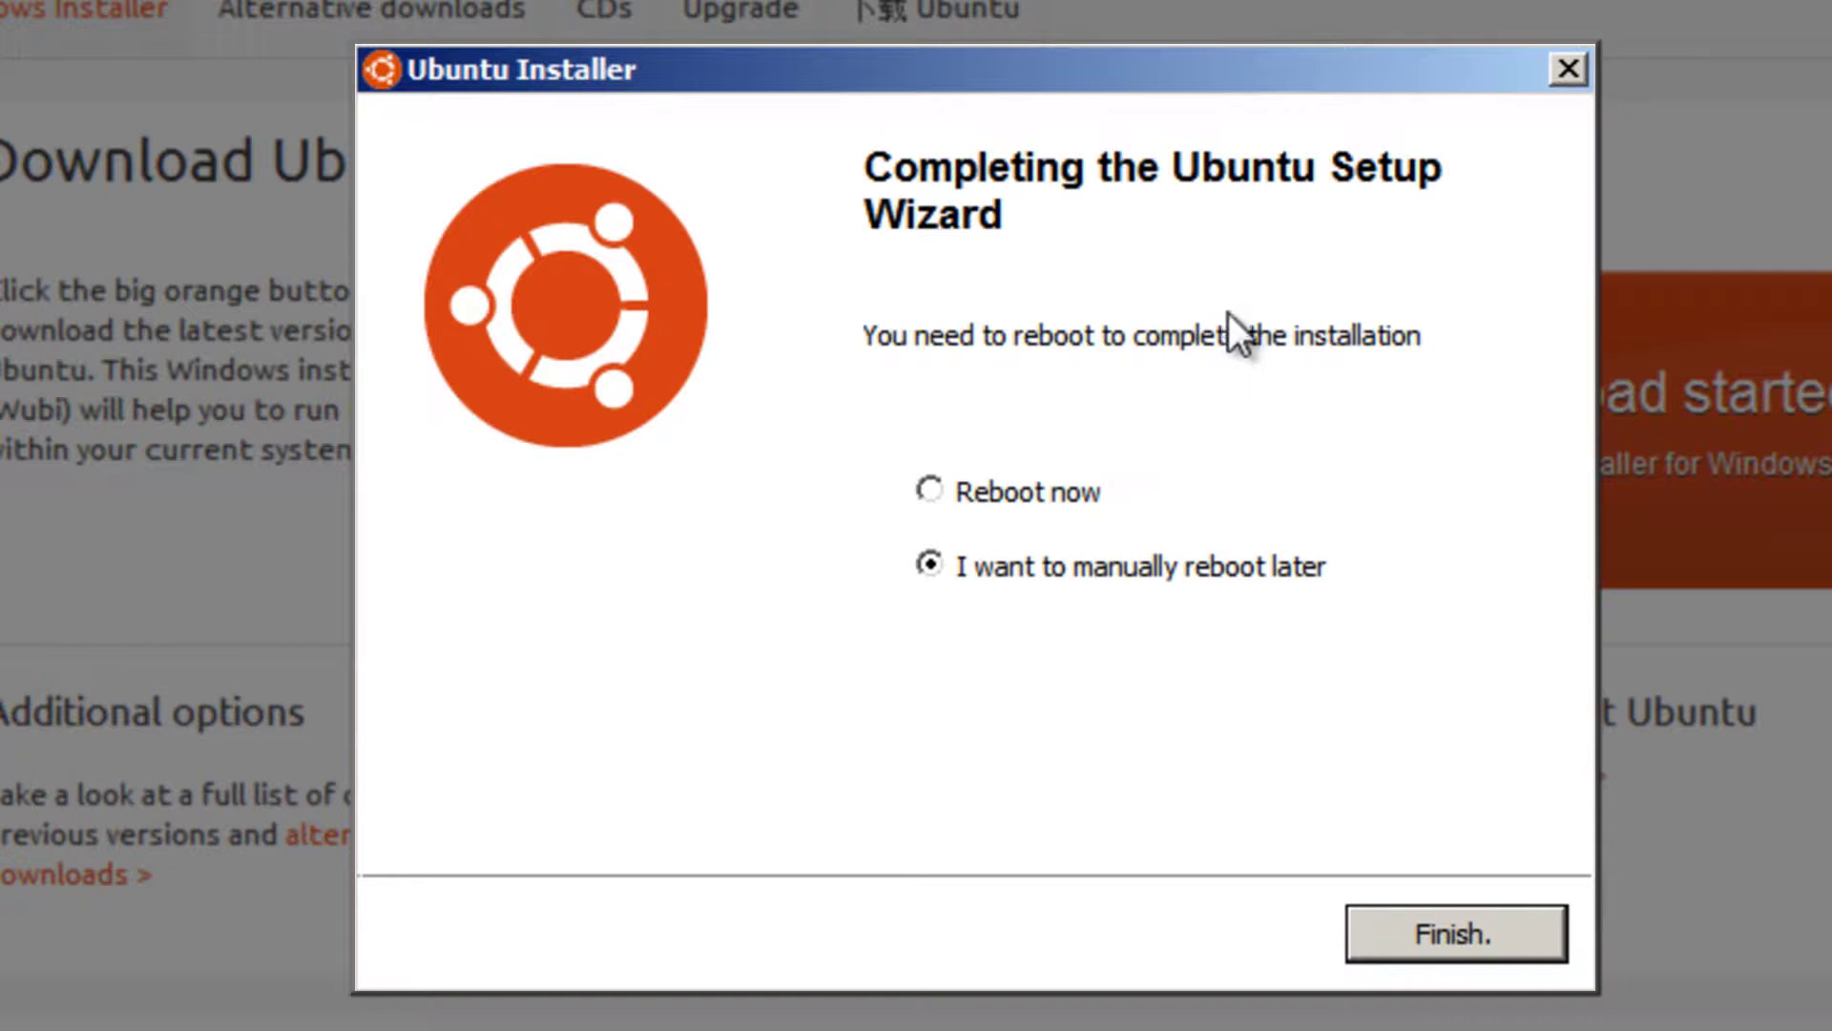
pyautogui.click(931, 491)
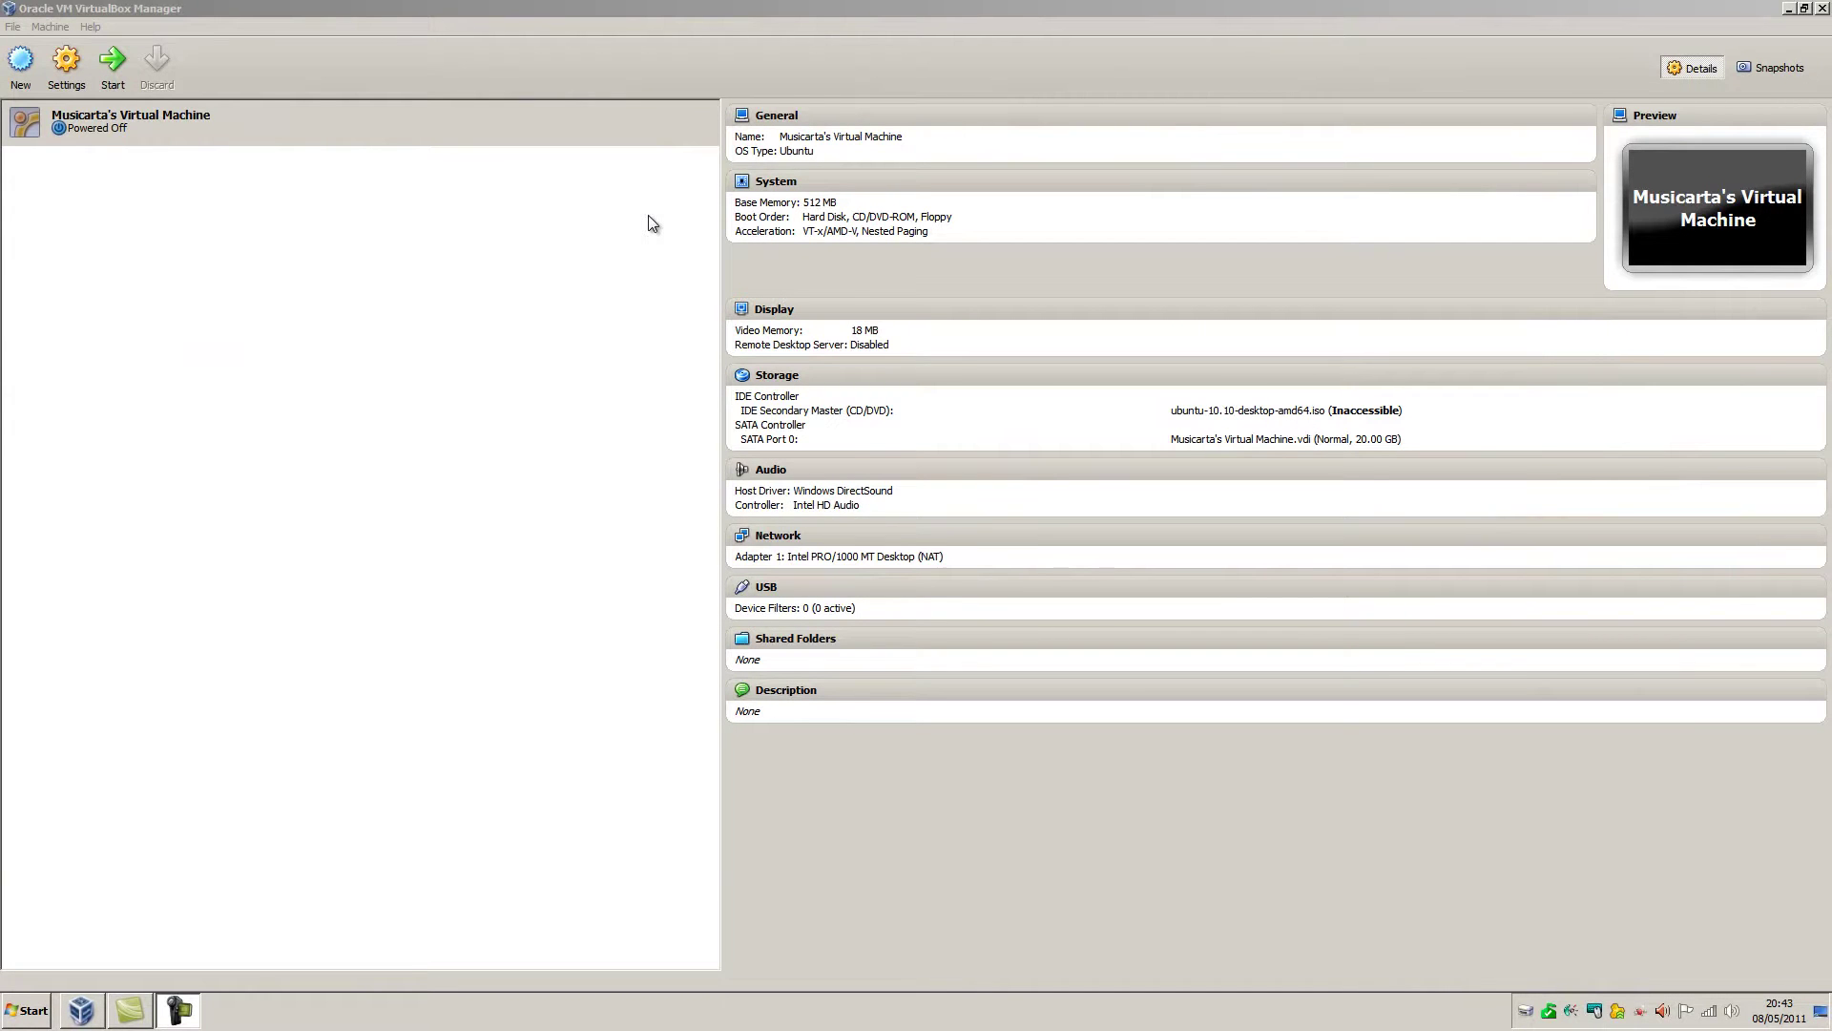
# - Select the Ubuntu virtual machine in VirtualBox Manager and start it
pyautogui.click(562, 268)
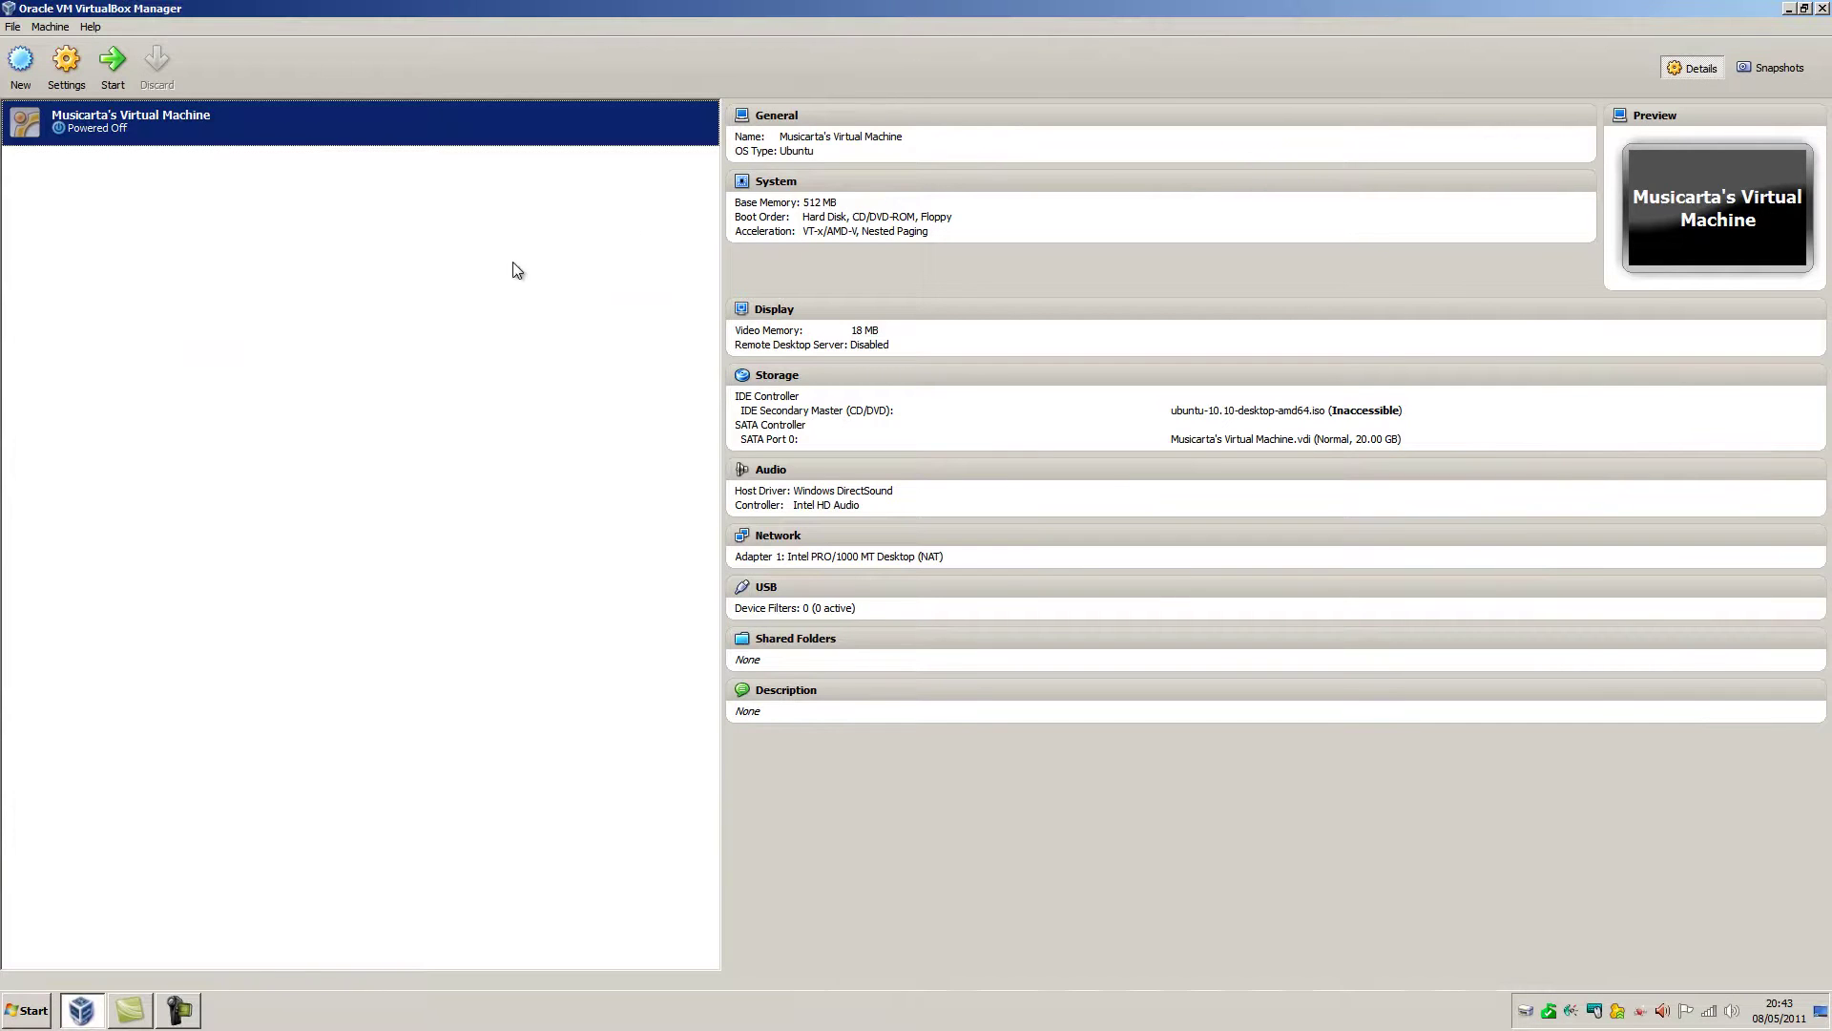
pyautogui.doubleClick(325, 119)
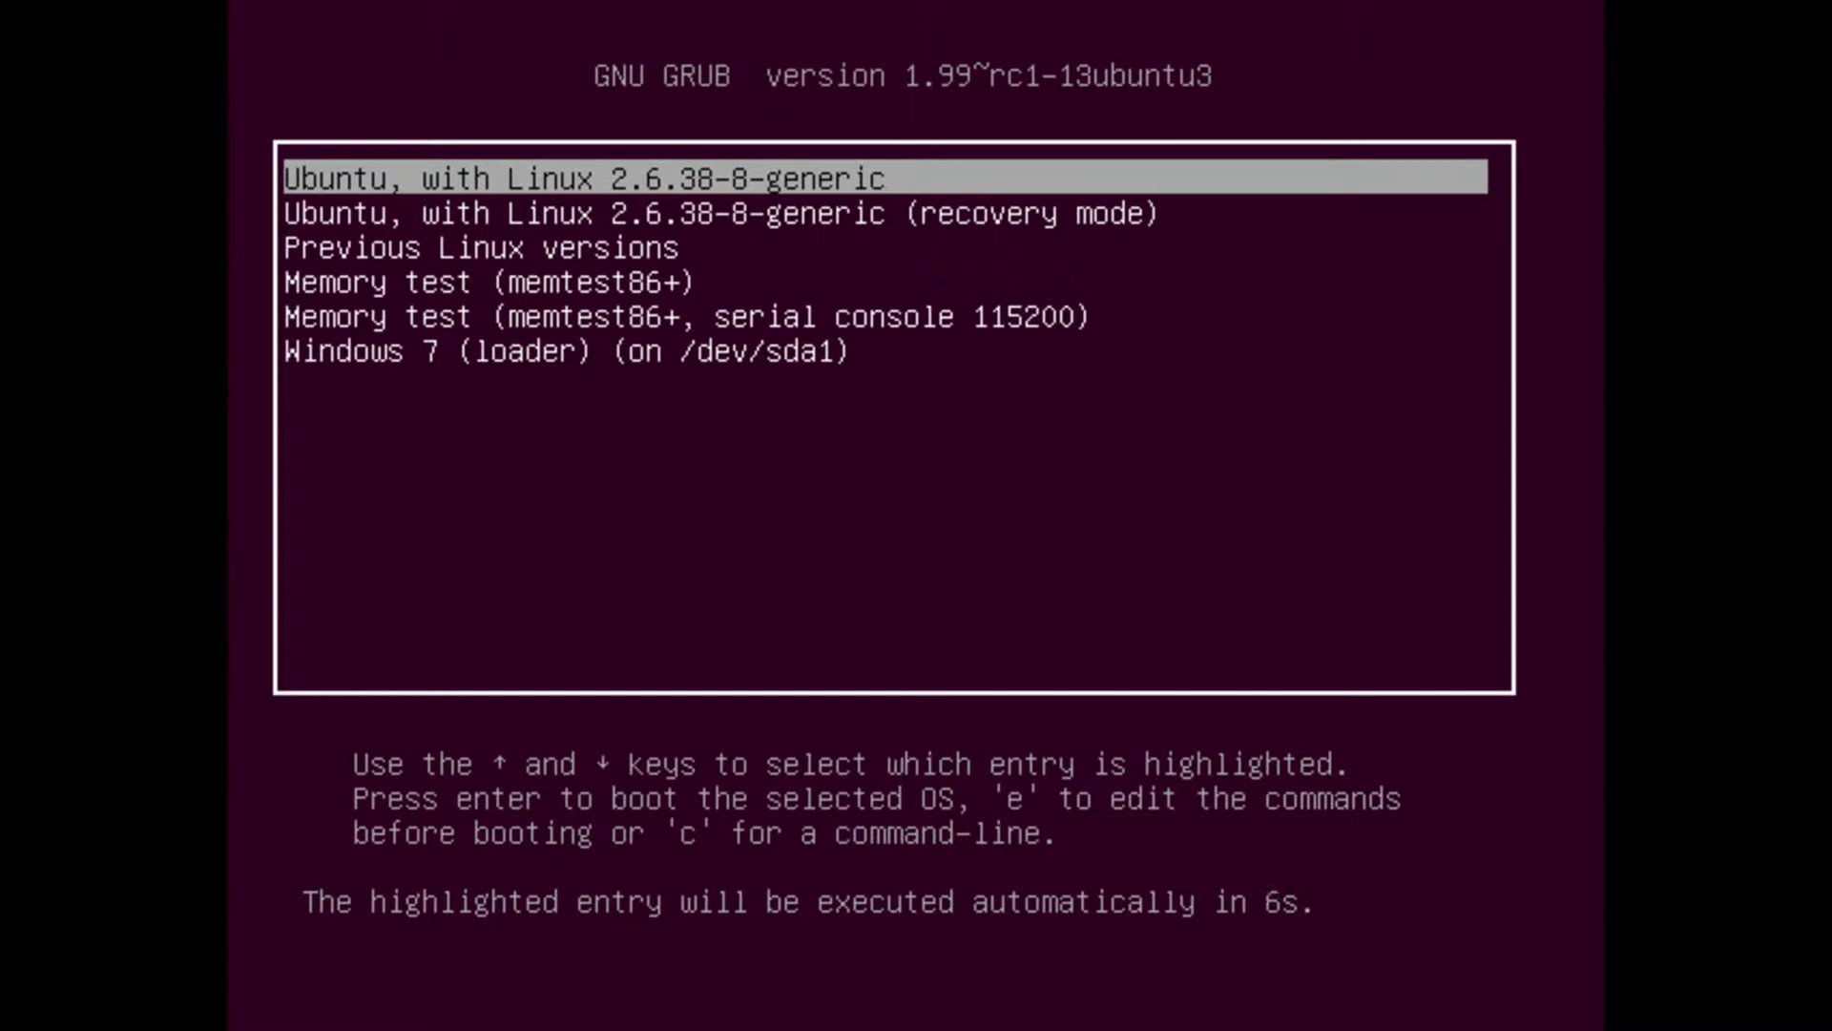
# - Browse the GRUB entries and leave 'Ubuntu, with Linux 2.6.38-8-generic' selected to boot
pyautogui.press('Down')
pyautogui.press('Down')
pyautogui.press('Down')
pyautogui.press('Down')
pyautogui.press('Down')
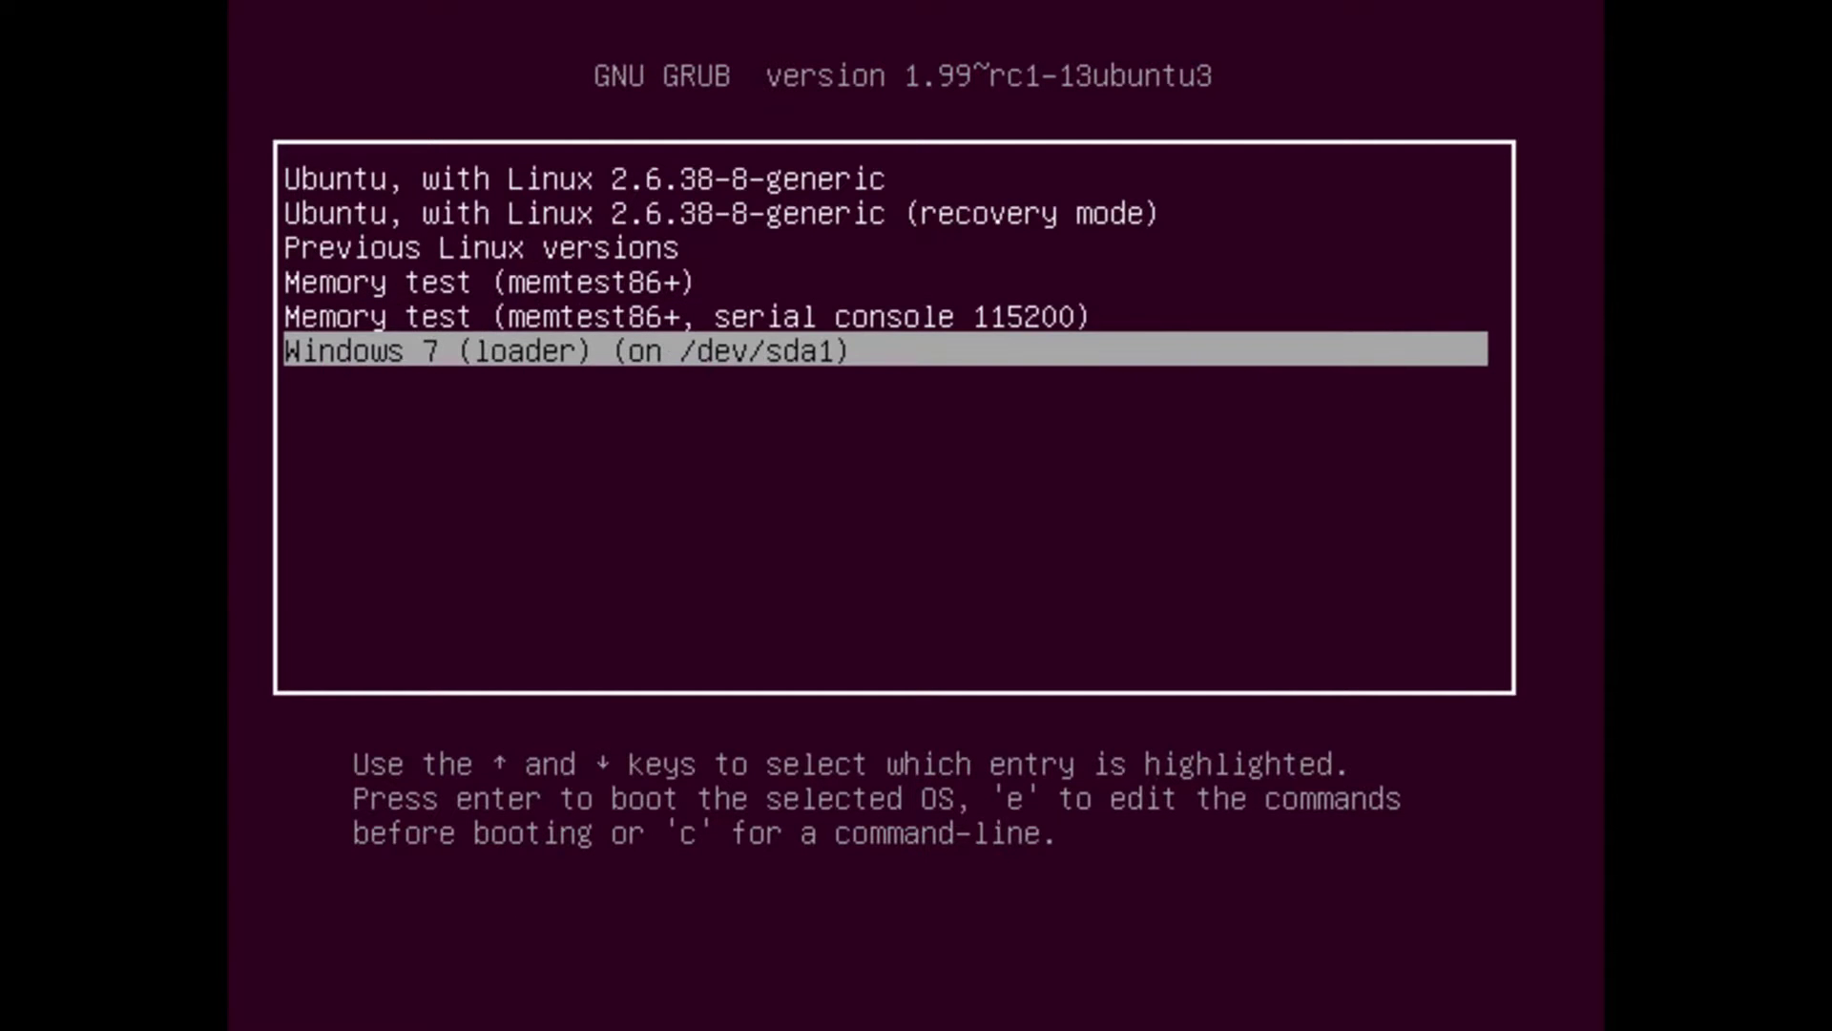
pyautogui.press('Up')
pyautogui.press('Up')
pyautogui.press('Up')
pyautogui.press('Up')
pyautogui.press('Up')
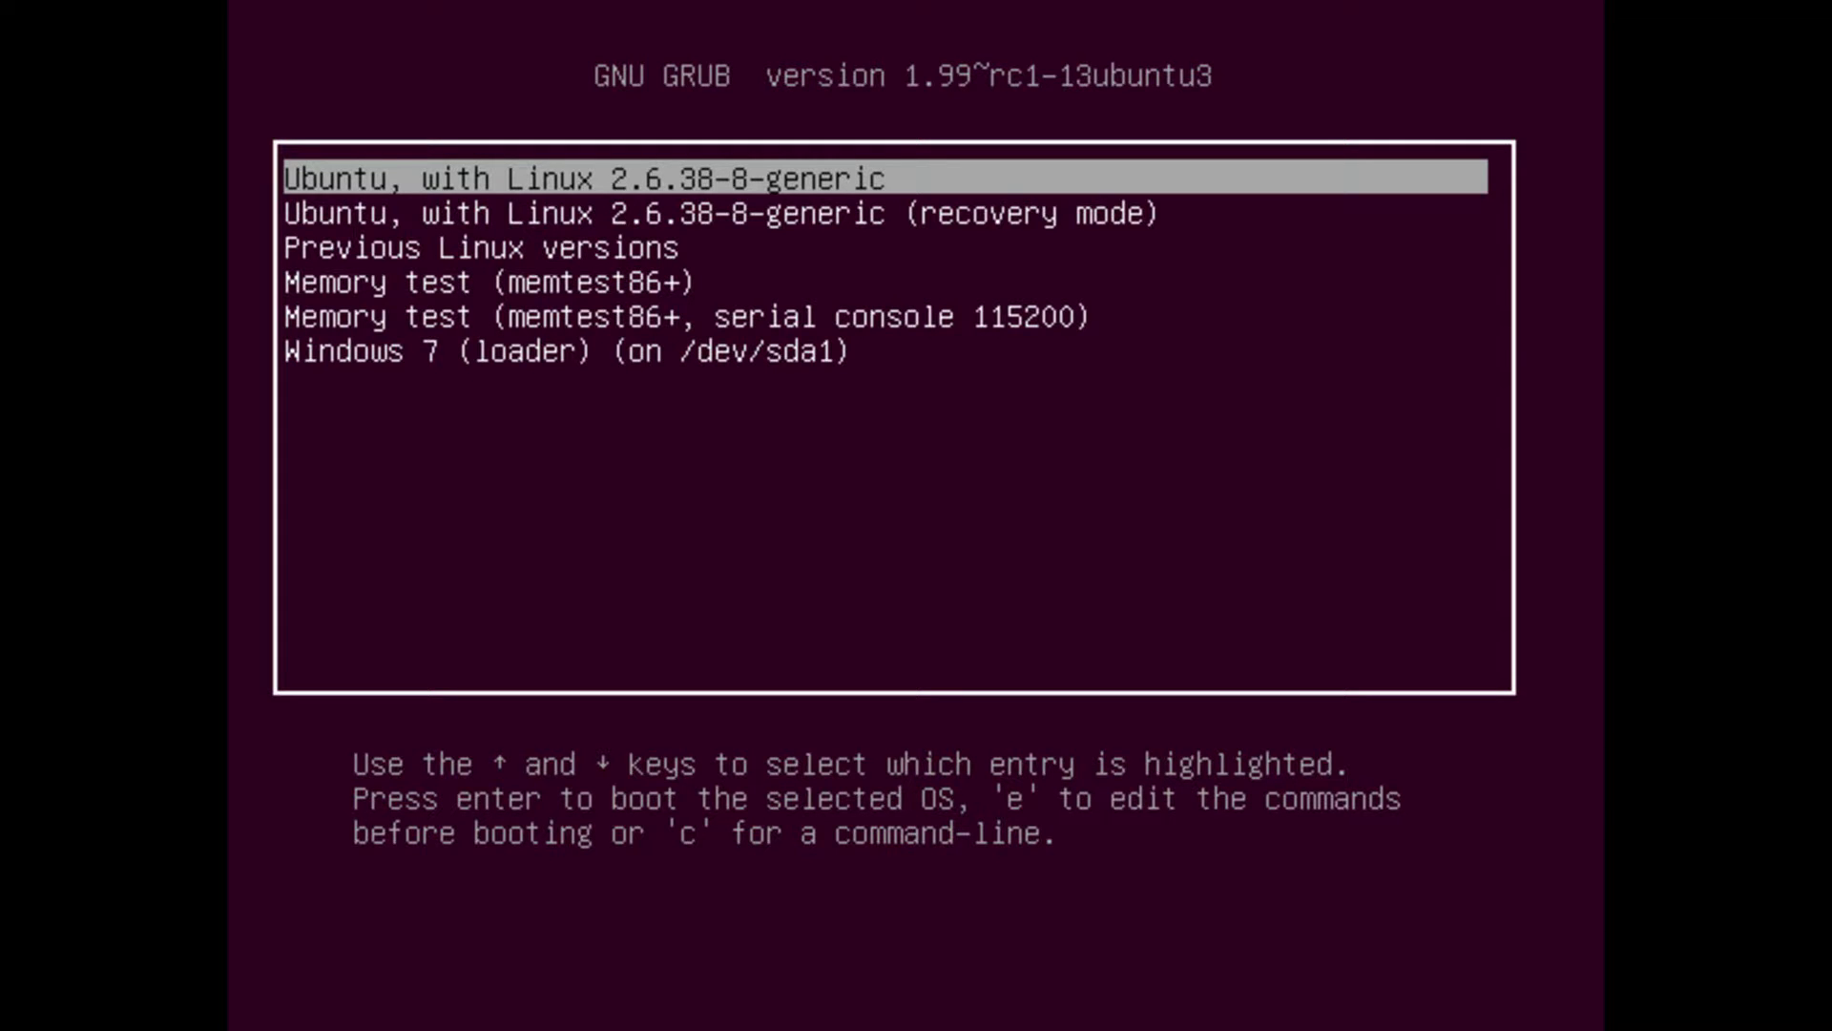
pyautogui.press('Down')
pyautogui.press('Up')
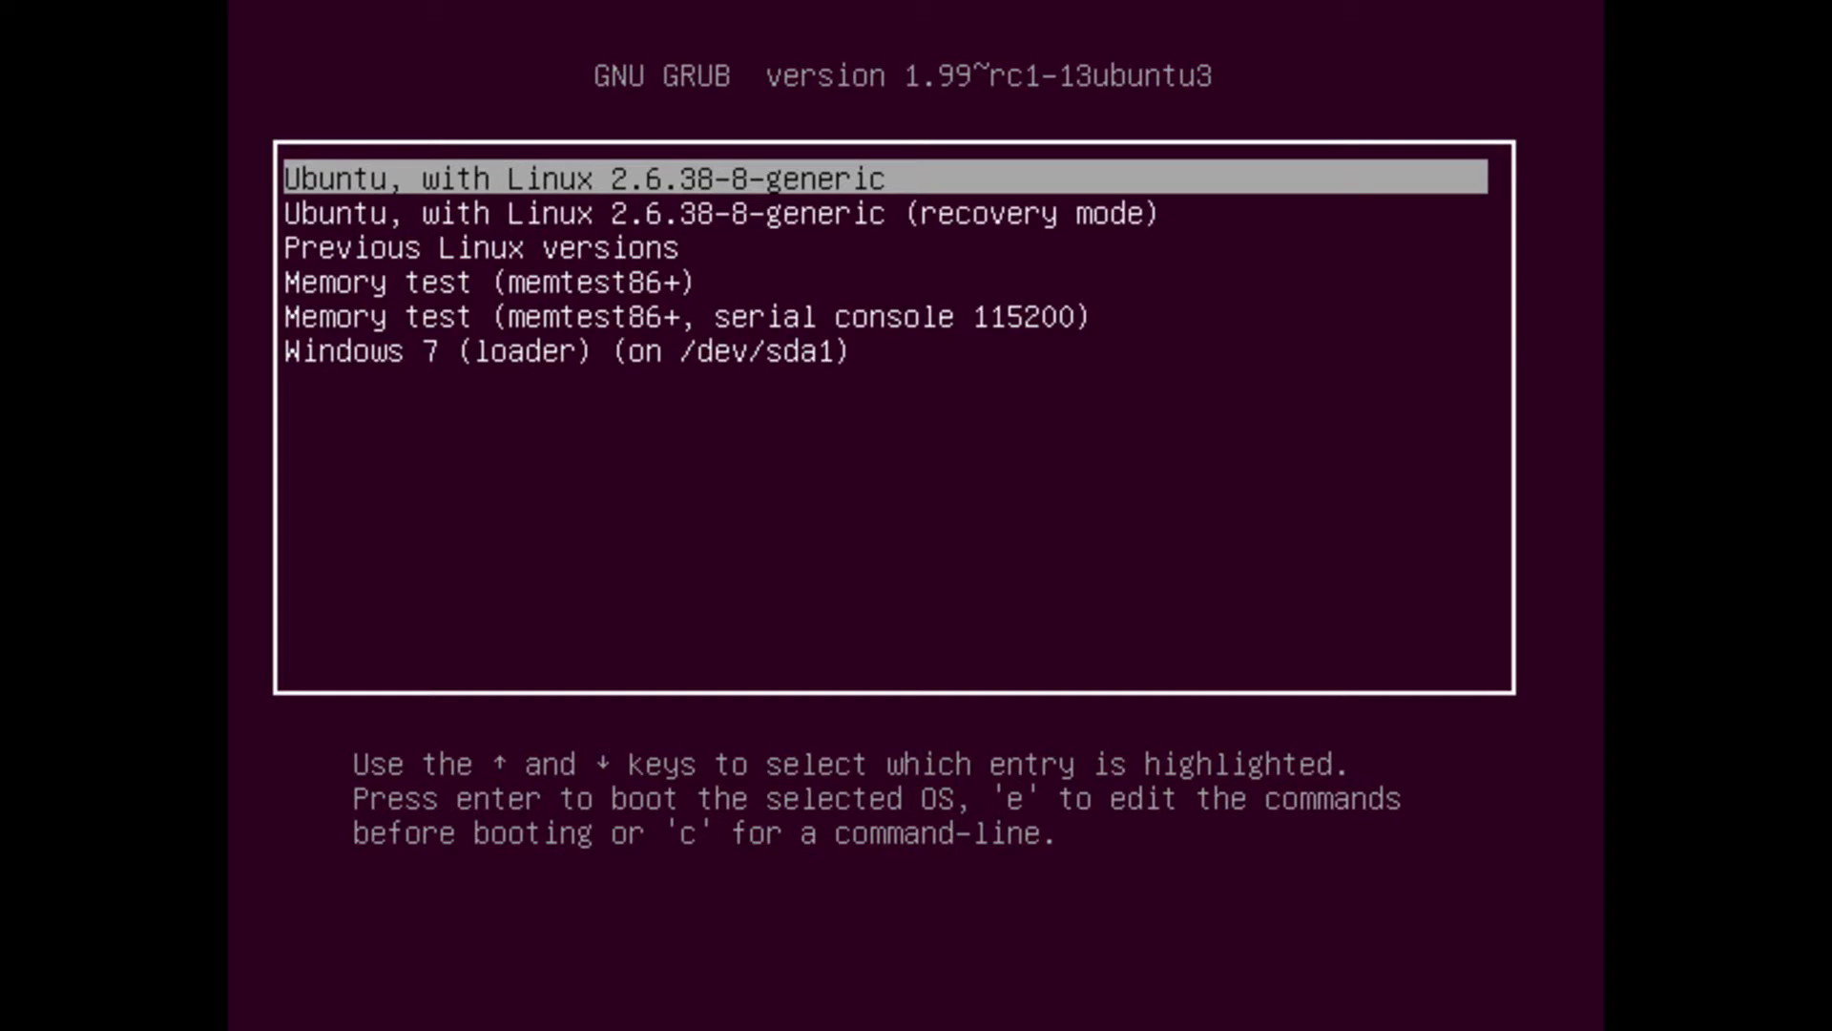